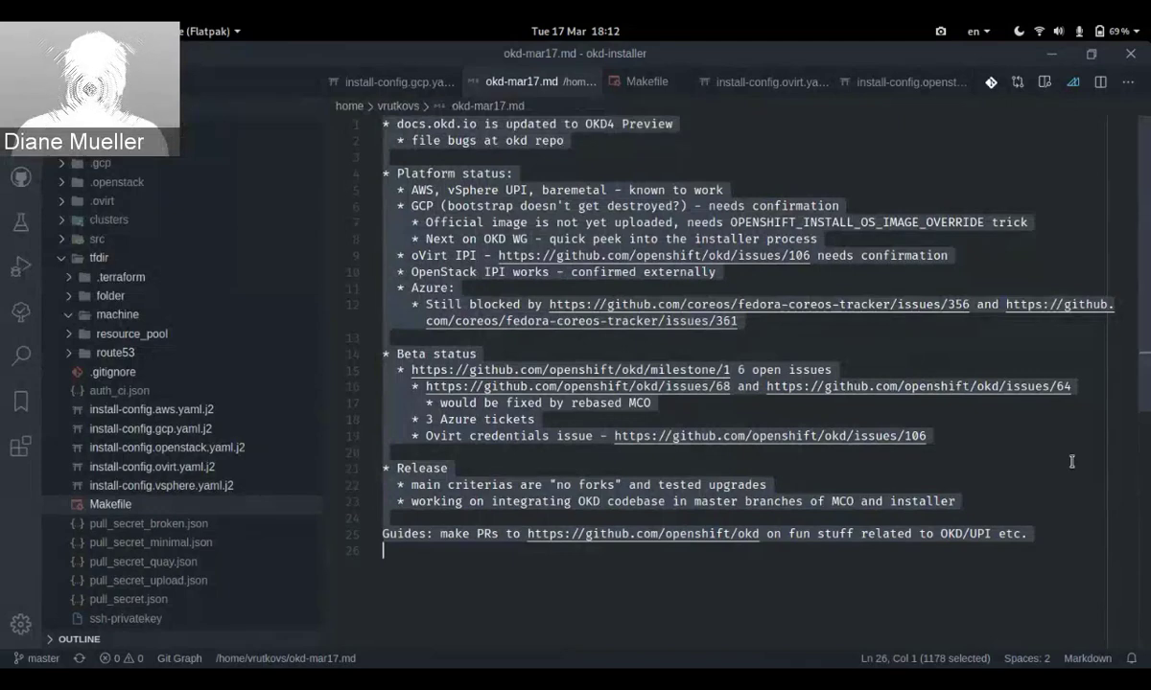
# Switch to the Blue Jeans meeting and unmute the microphone
pyautogui.hotkey('alt', 'Tab')
pyautogui.hotkey('alt', 'Tab')
pyautogui.press('Tab')
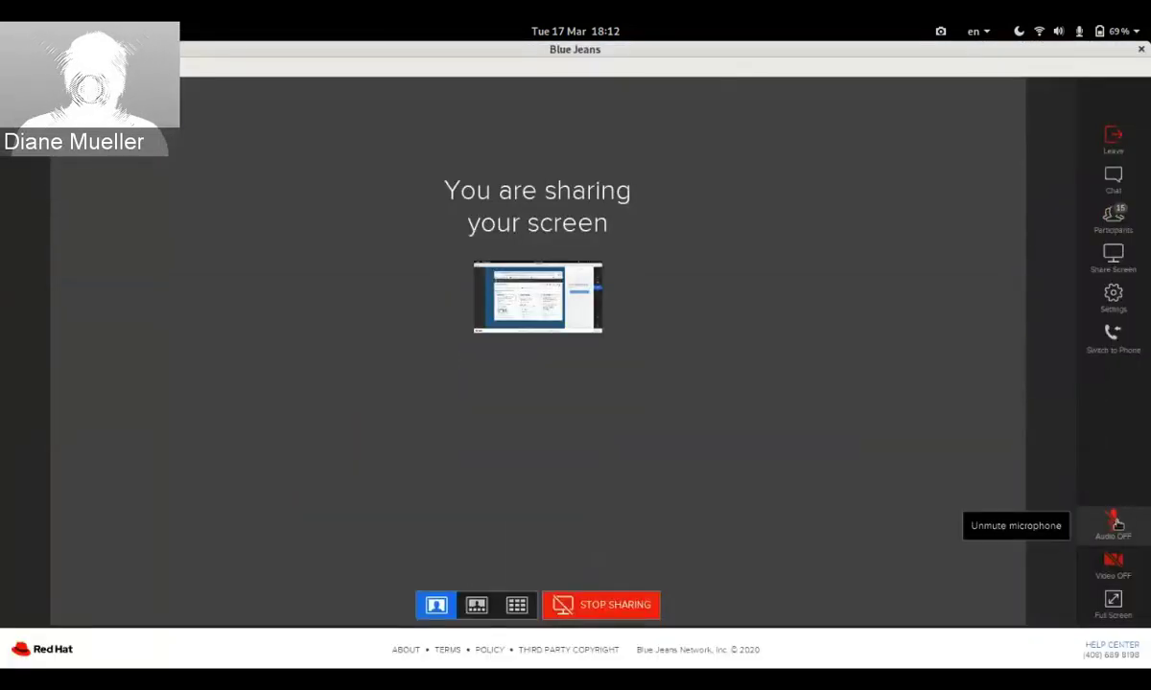
pyautogui.click(1116, 522)
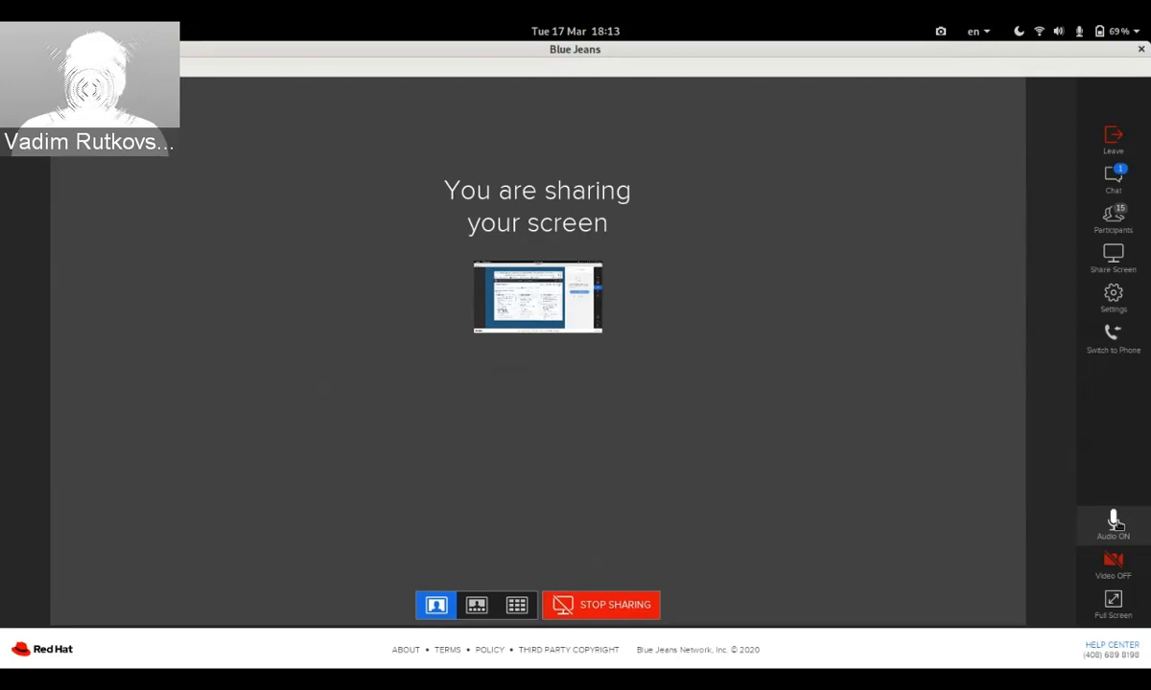
# Mute the microphone again, and check the meeting chat before closing it
pyautogui.click(1114, 522)
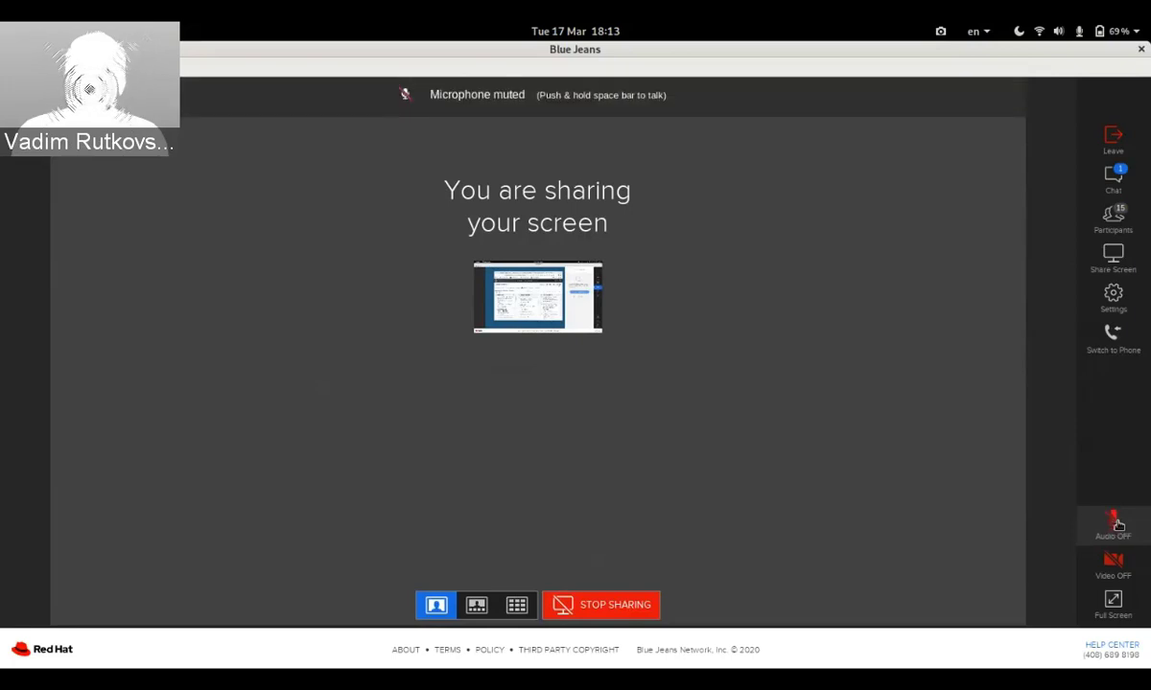
pyautogui.click(1115, 187)
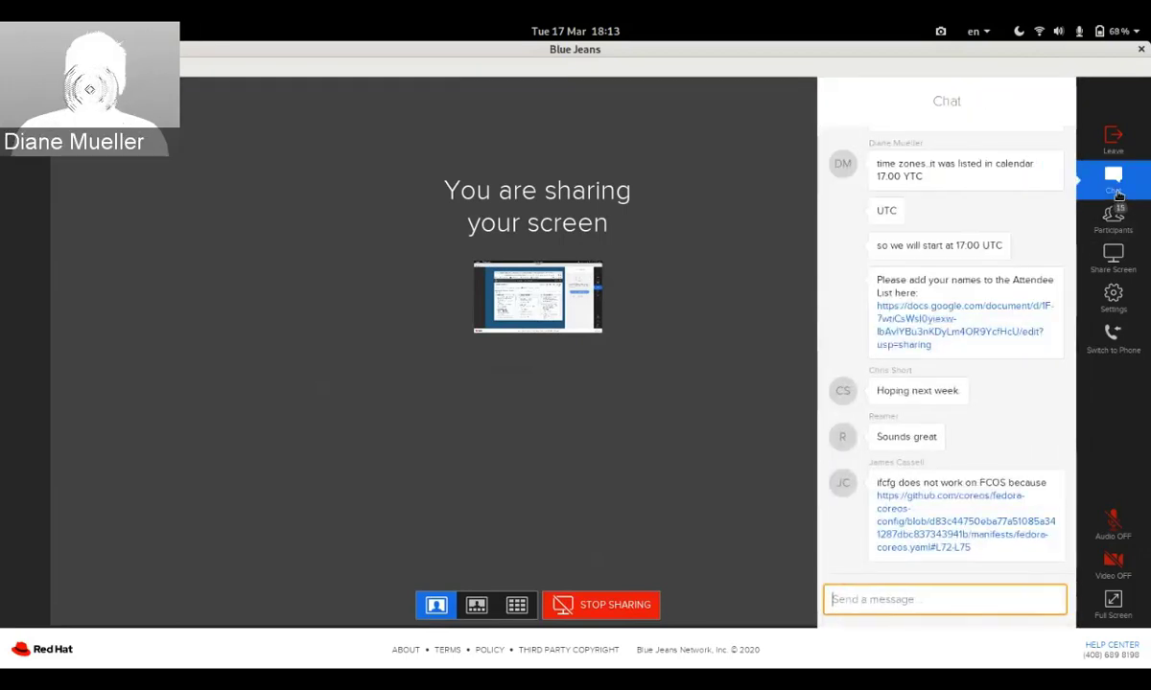
pyautogui.click(1115, 189)
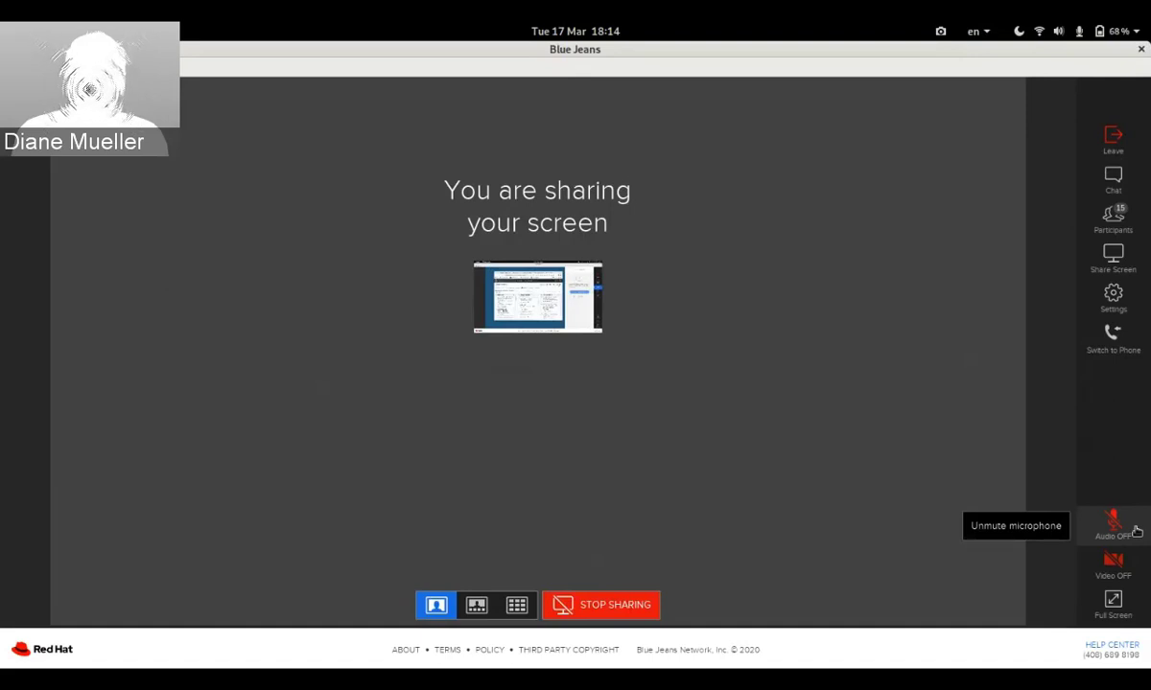
# Switch to okd-mar17.md in VS Code and add an indented "* TODO" bullet at the end of the Beta status section
pyautogui.hotkey('alt', 'Tab')
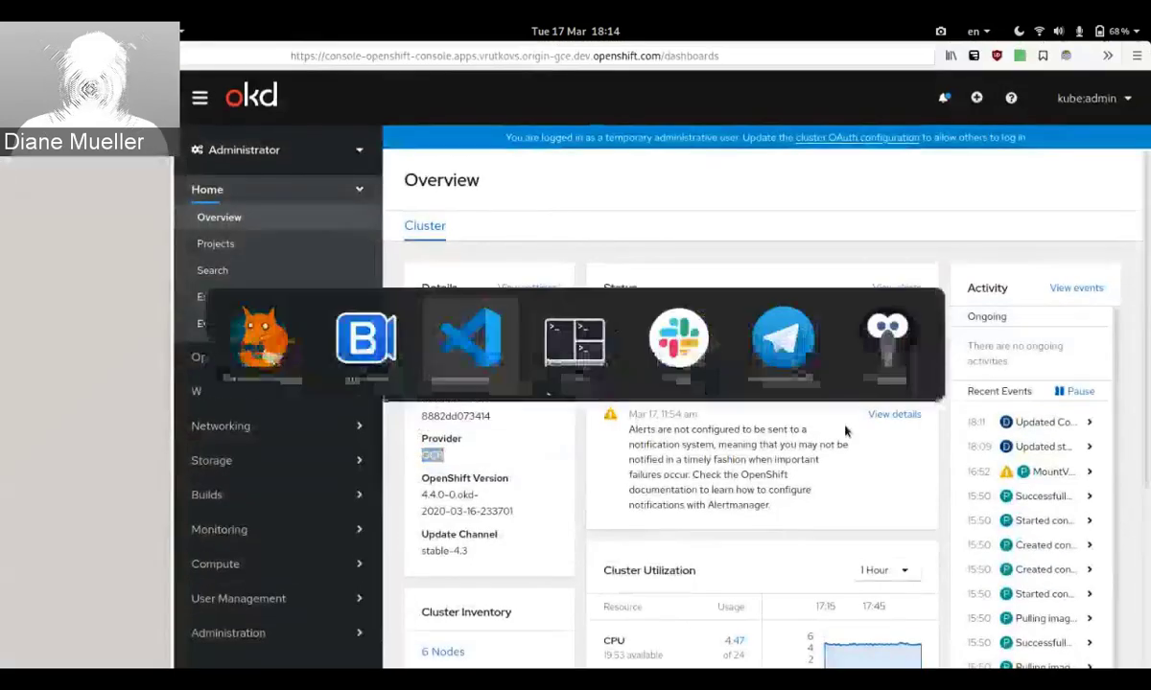
pyautogui.click(606, 452)
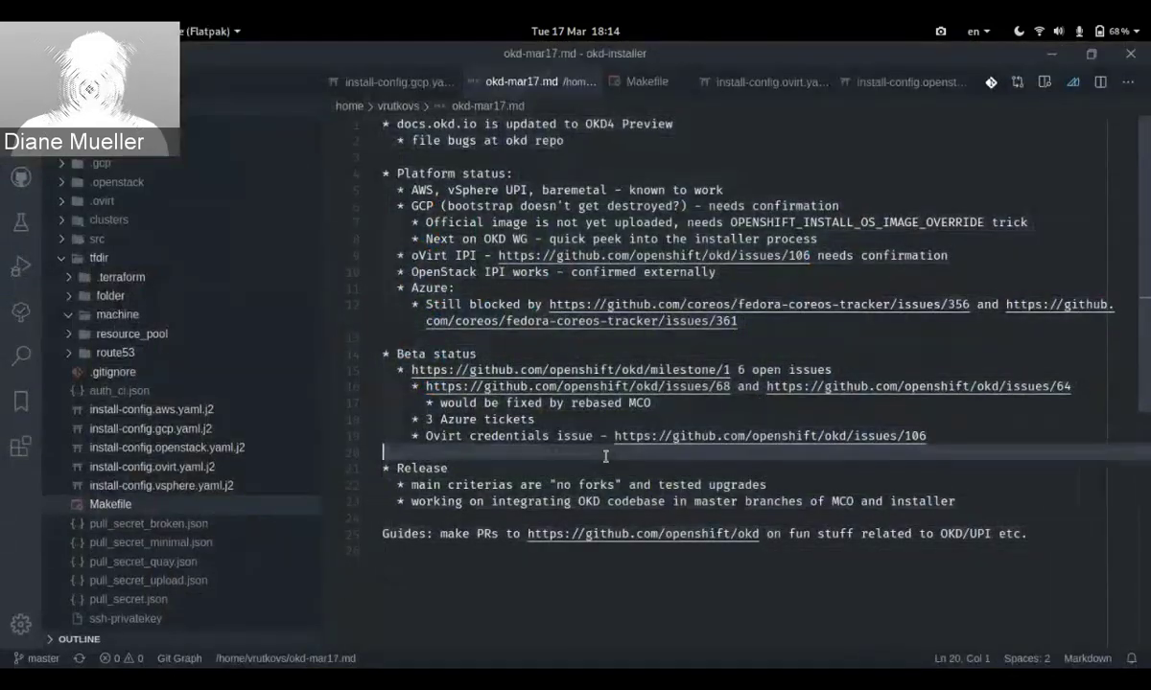
pyautogui.press('Return')
pyautogui.press('Return')
pyautogui.press('Up')
pyautogui.write('* TO')
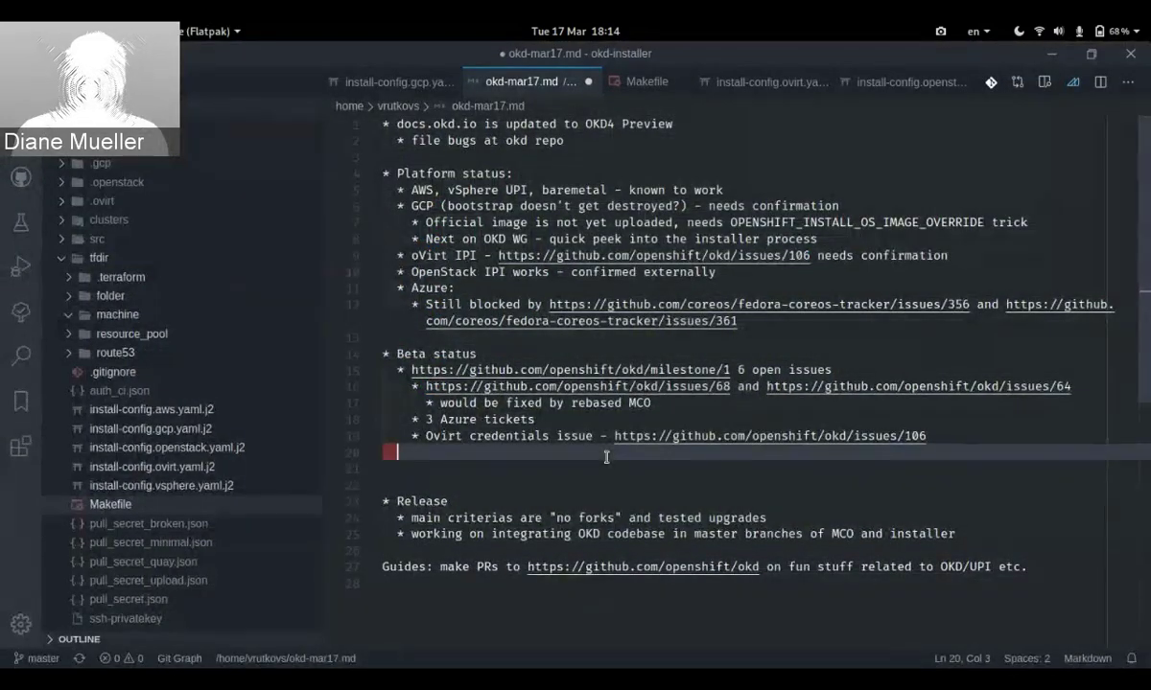
pyautogui.write('DO')
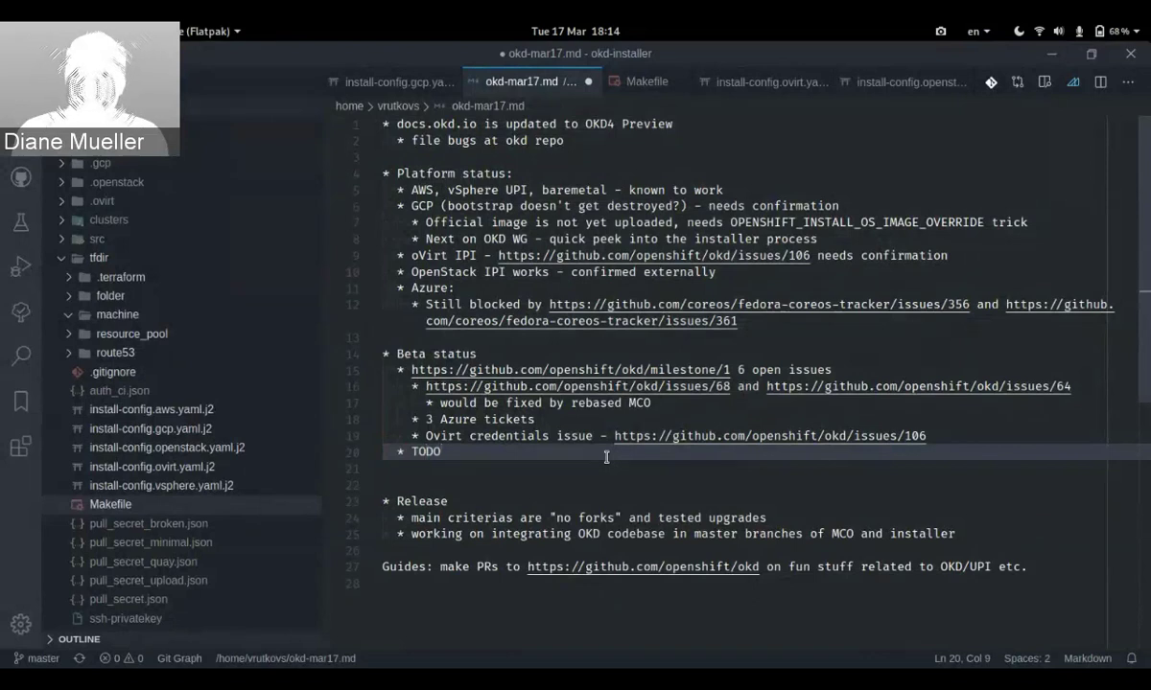
# Complete the TODO bullet with ": contact FCOS folks on Azure, check oVirt / GCP bugs"
pyautogui.write(': contact ')
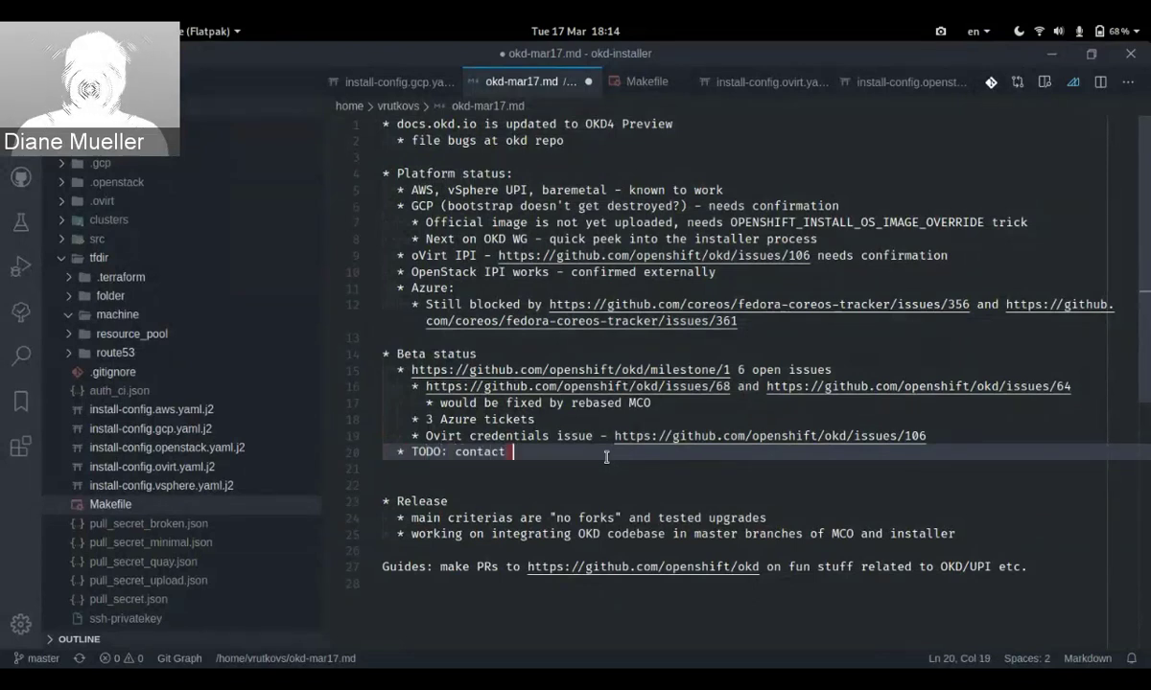
pyautogui.write('FCOS folsk')
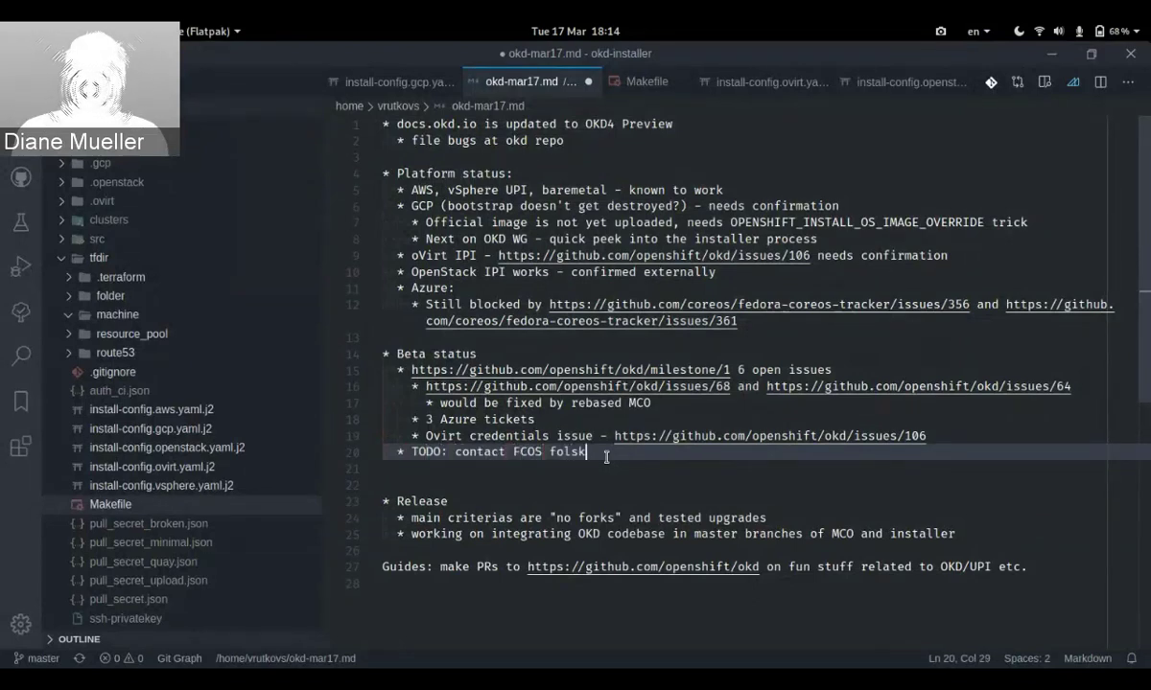
pyautogui.press('BackSpace')
pyautogui.press('BackSpace')
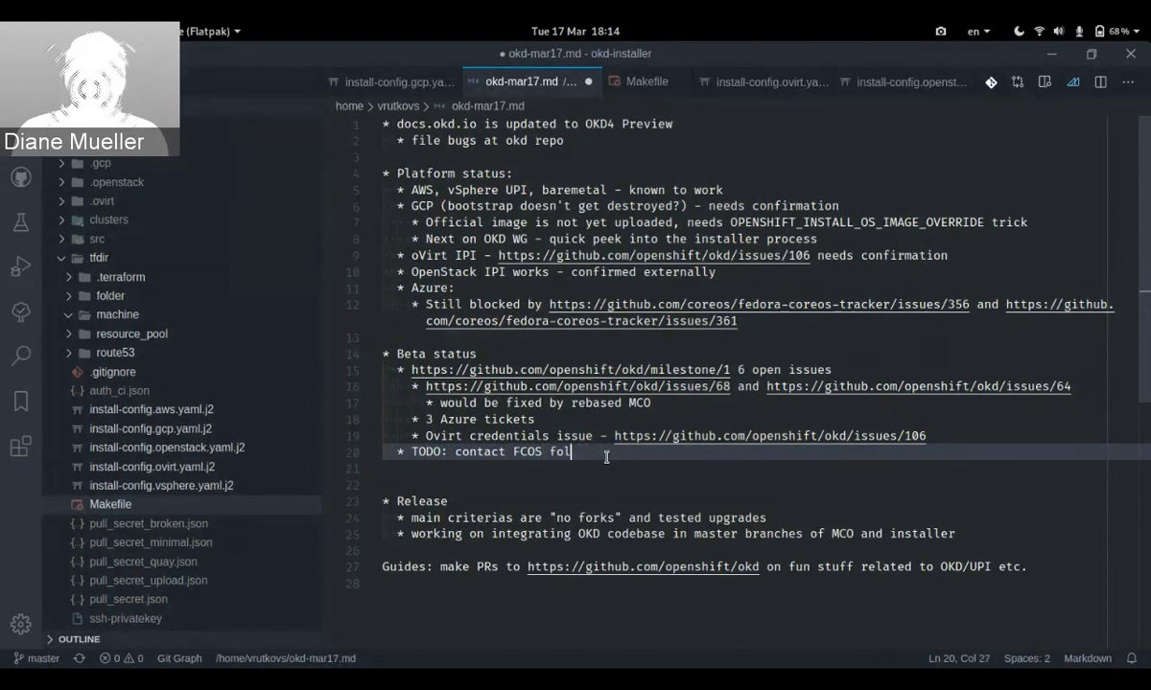
pyautogui.write('ks on Azure, ')
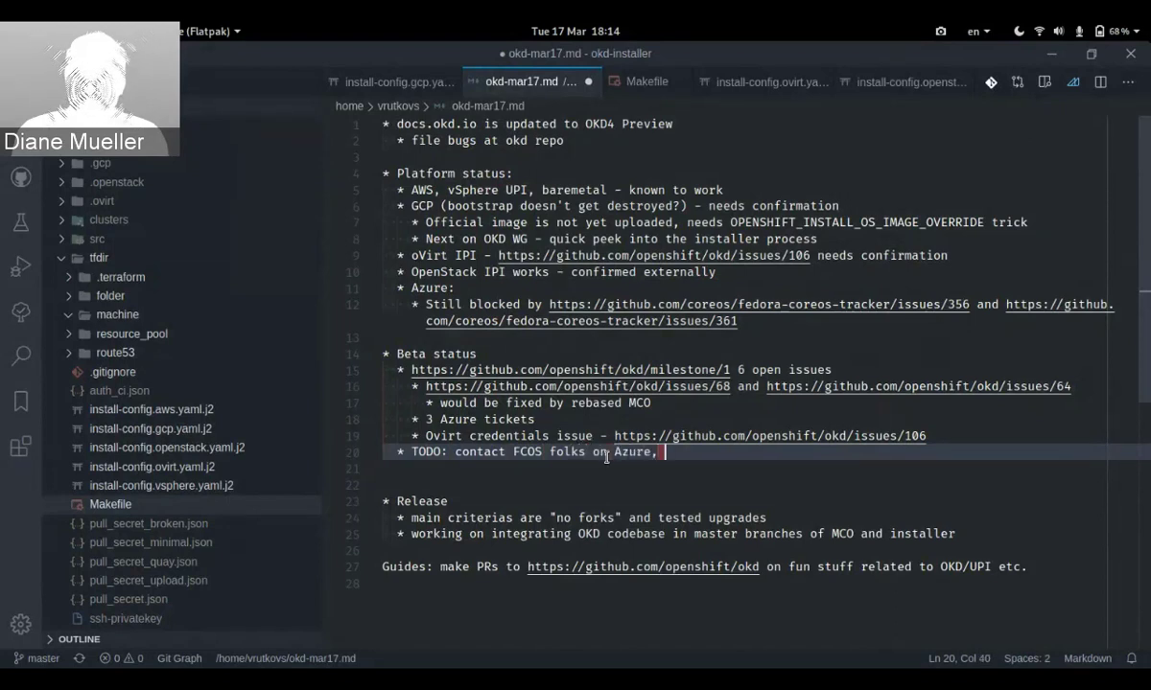
pyautogui.write('check o')
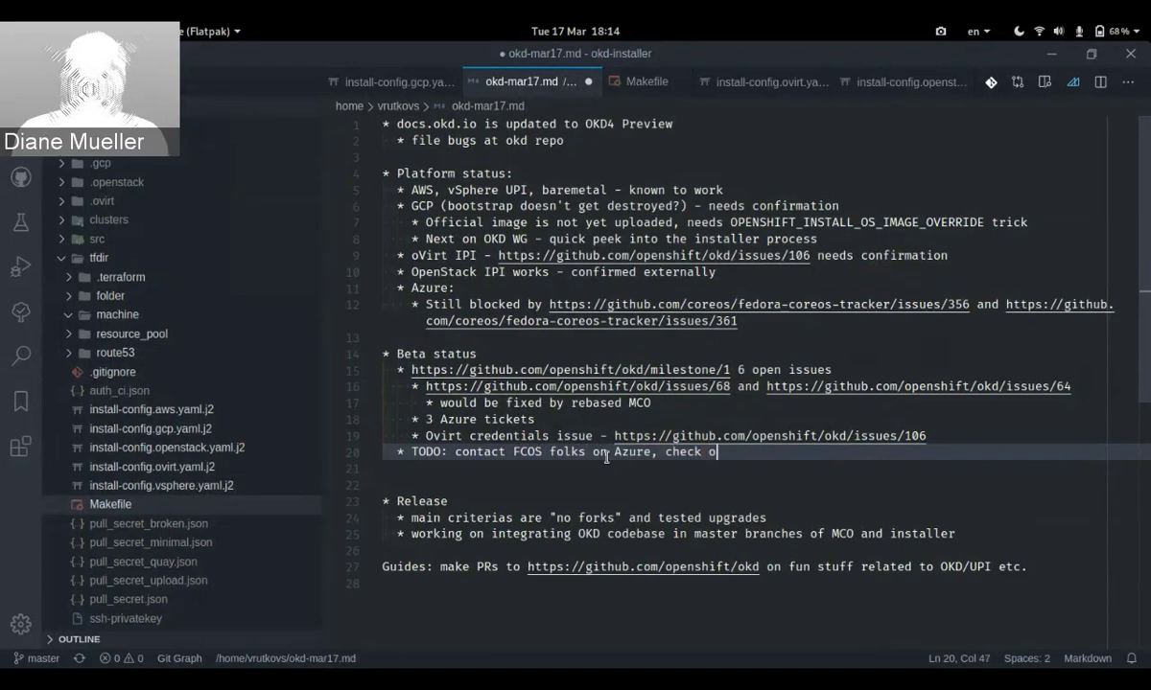
pyautogui.write('Virt / GCP ')
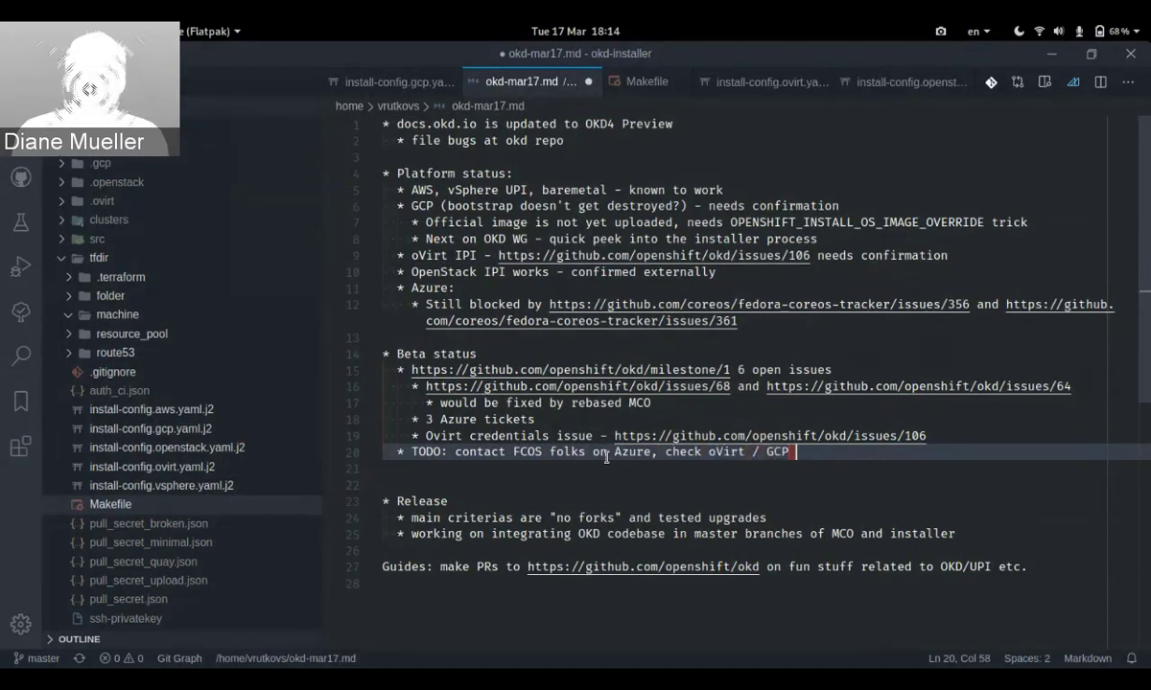
pyautogui.write('bugs')
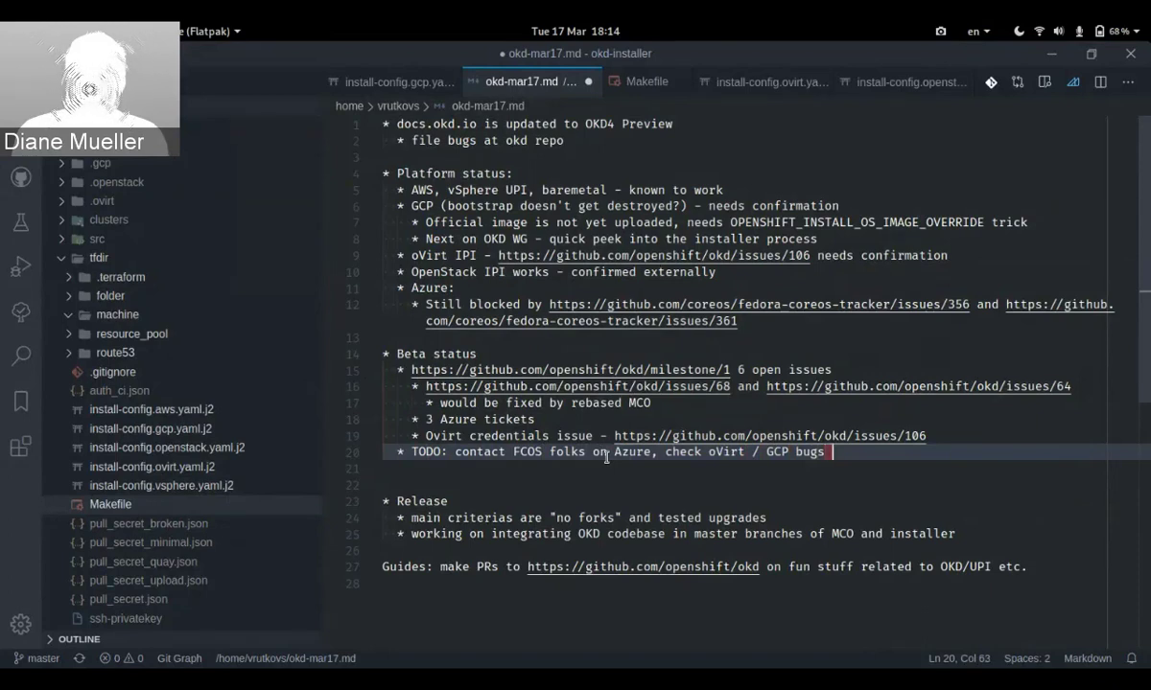
# Add a nested bullet under the TODO item reading "Prepare pusblishing to quay"
pyautogui.press('Return')
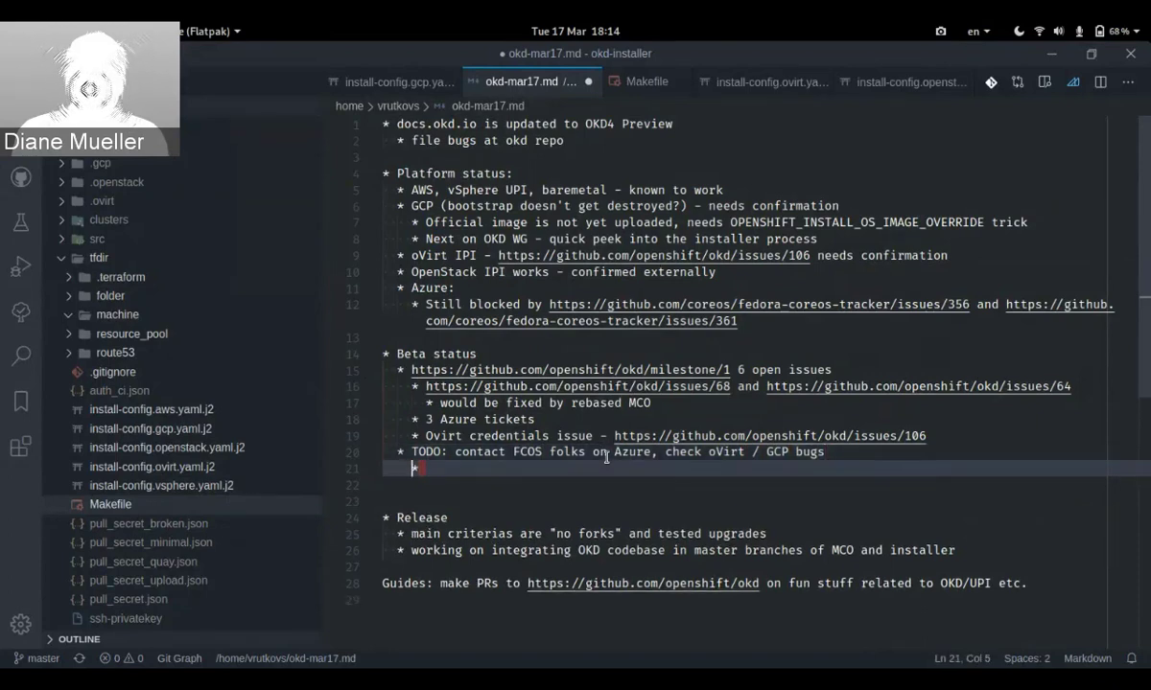
pyautogui.press('Tab')
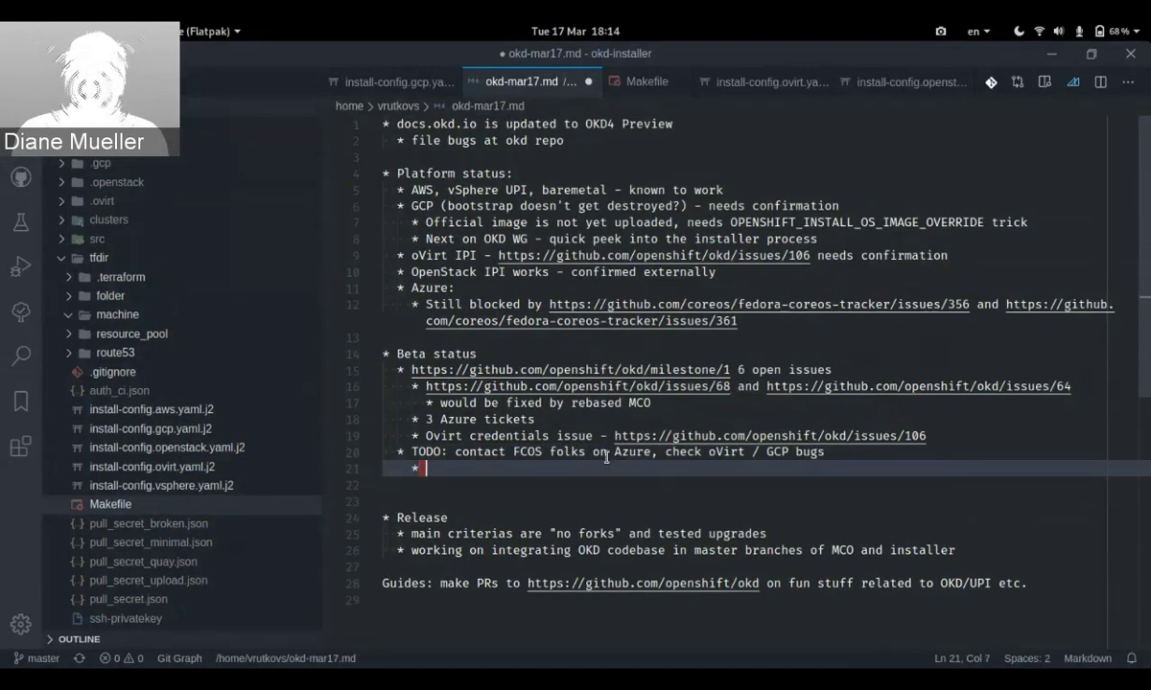
pyautogui.write('A')
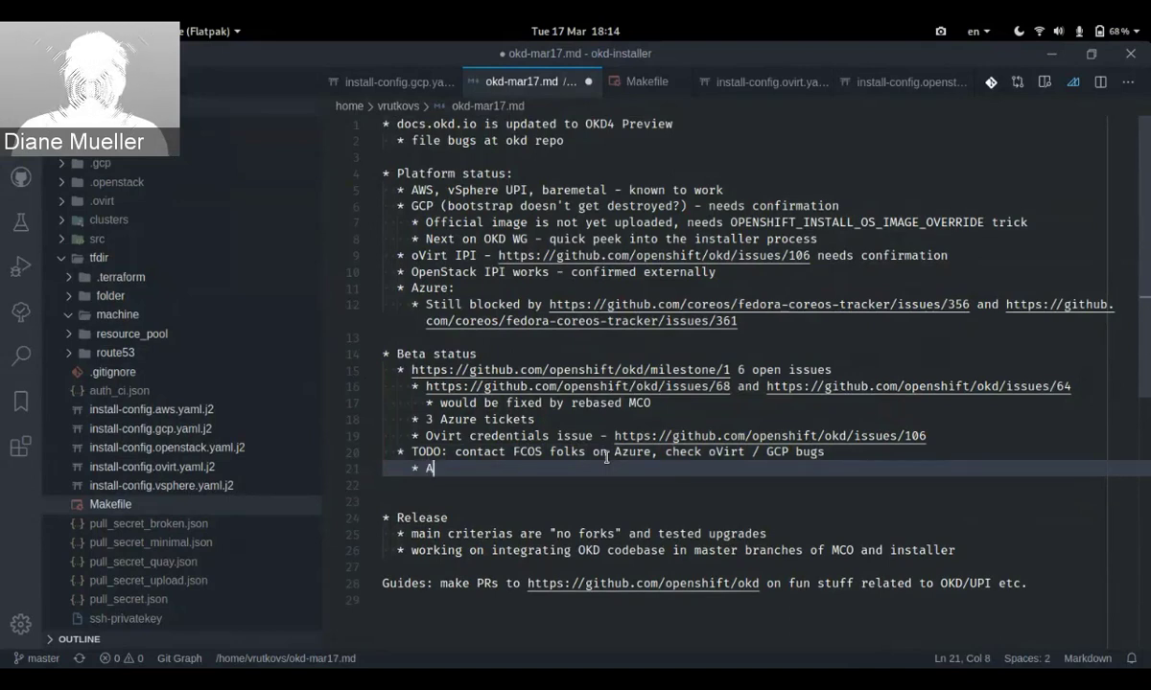
pyautogui.write('nnounce')
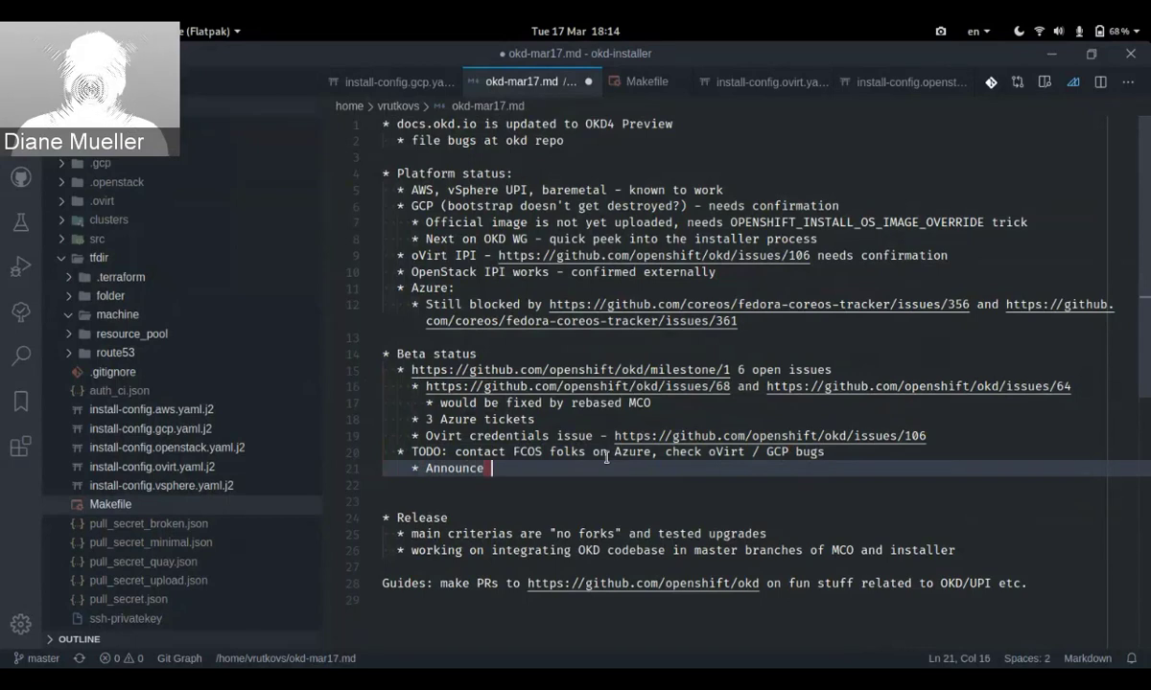
pyautogui.hotkey('ctrl', 'shift', 'Left')
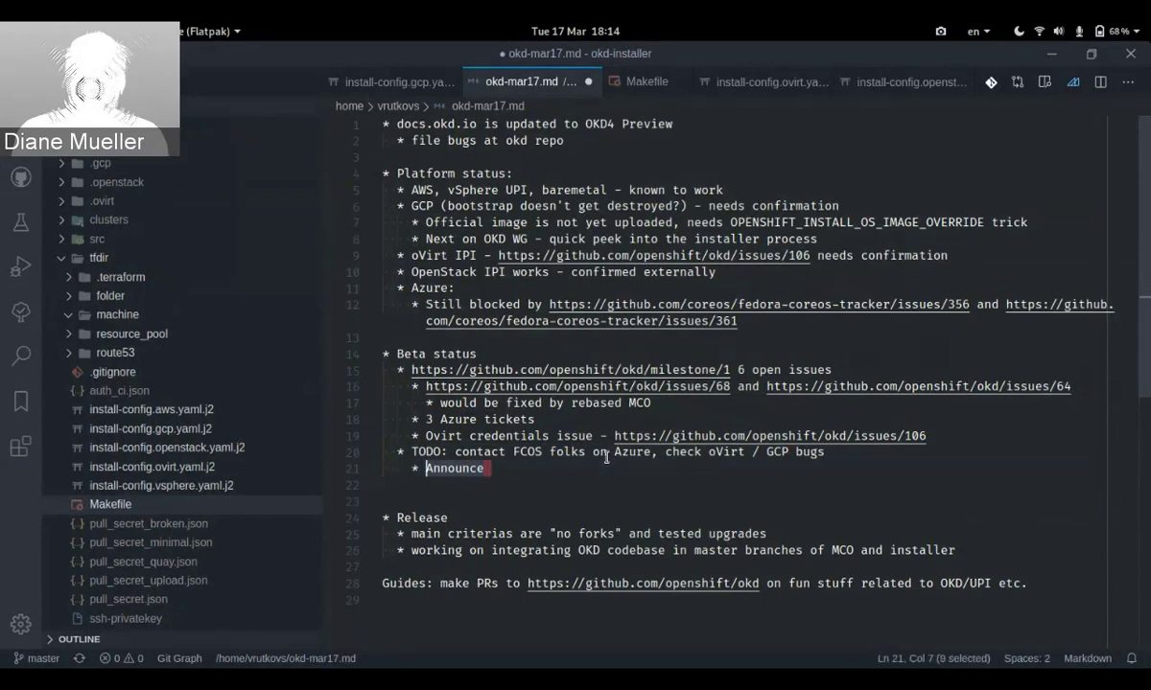
pyautogui.write('Prepare ')
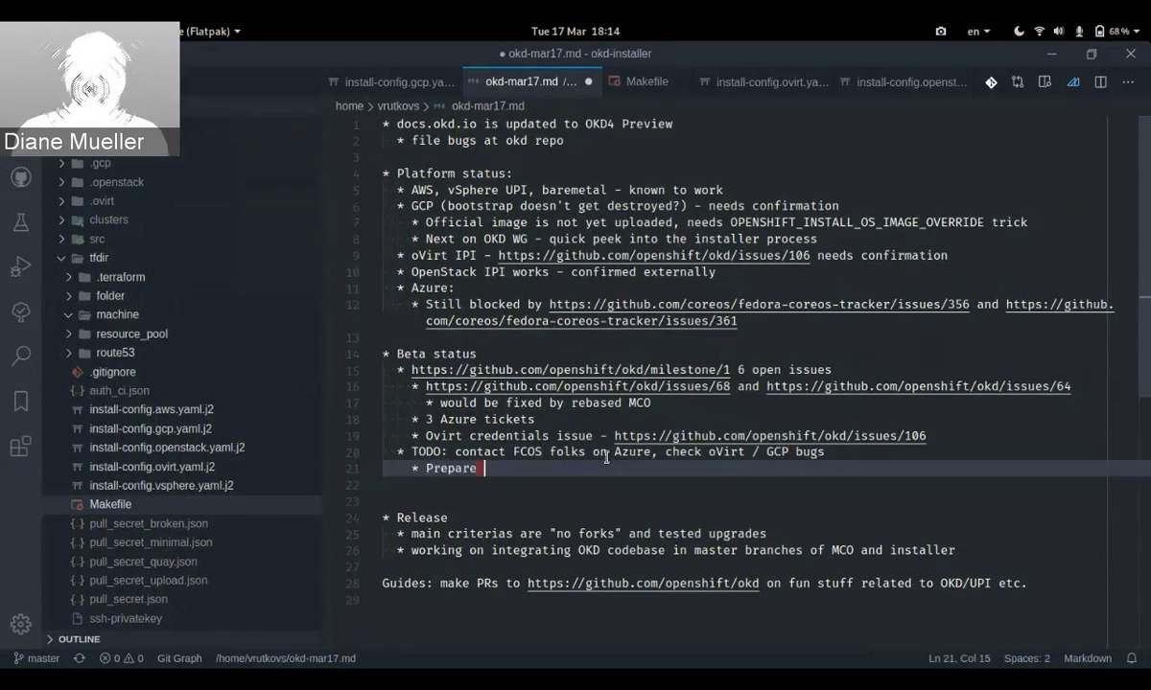
pyautogui.write('qu')
pyautogui.press('BackSpace')
pyautogui.press('BackSpace')
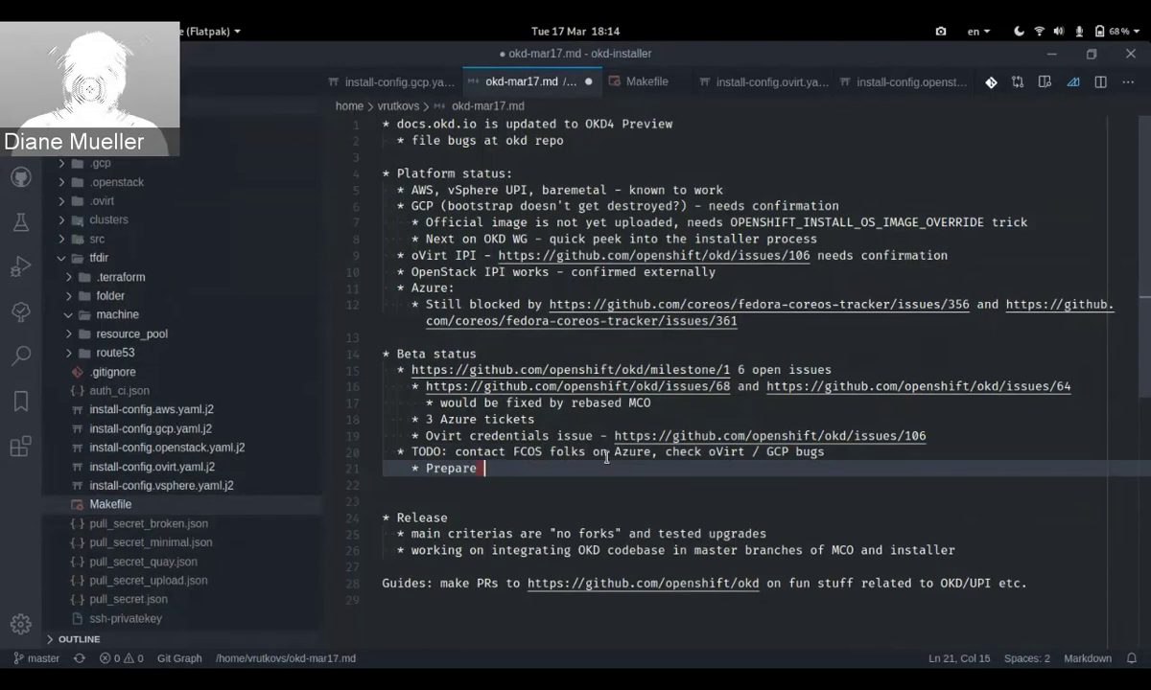
pyautogui.write('pusblishing ')
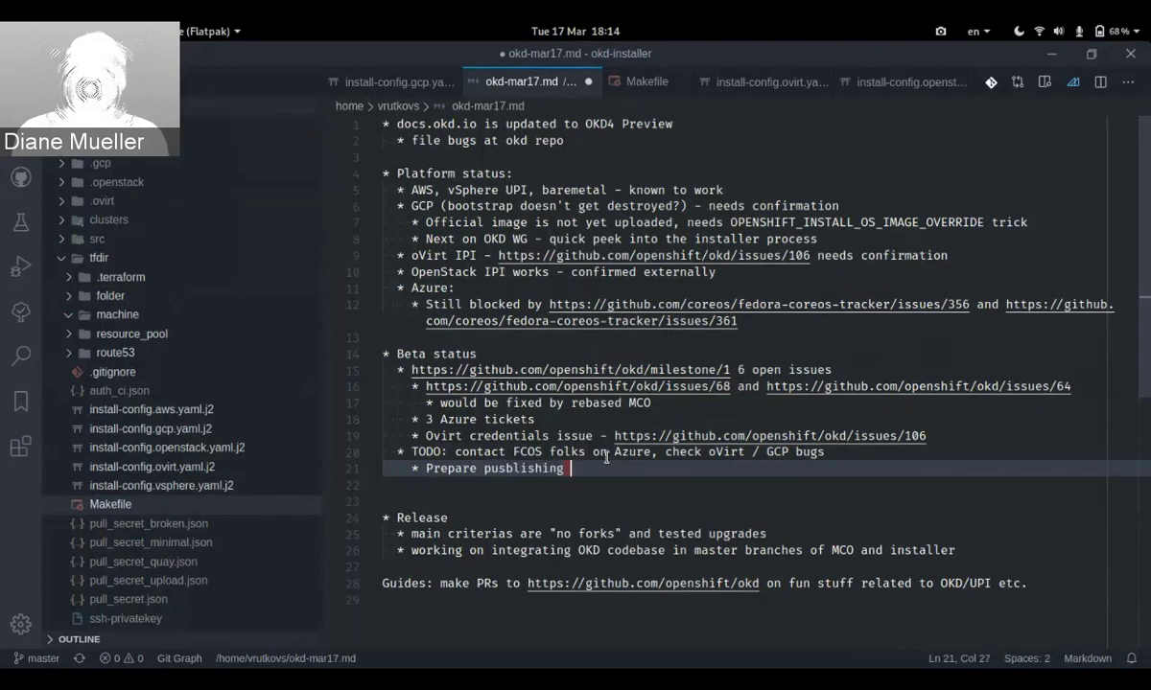
pyautogui.write('to quay')
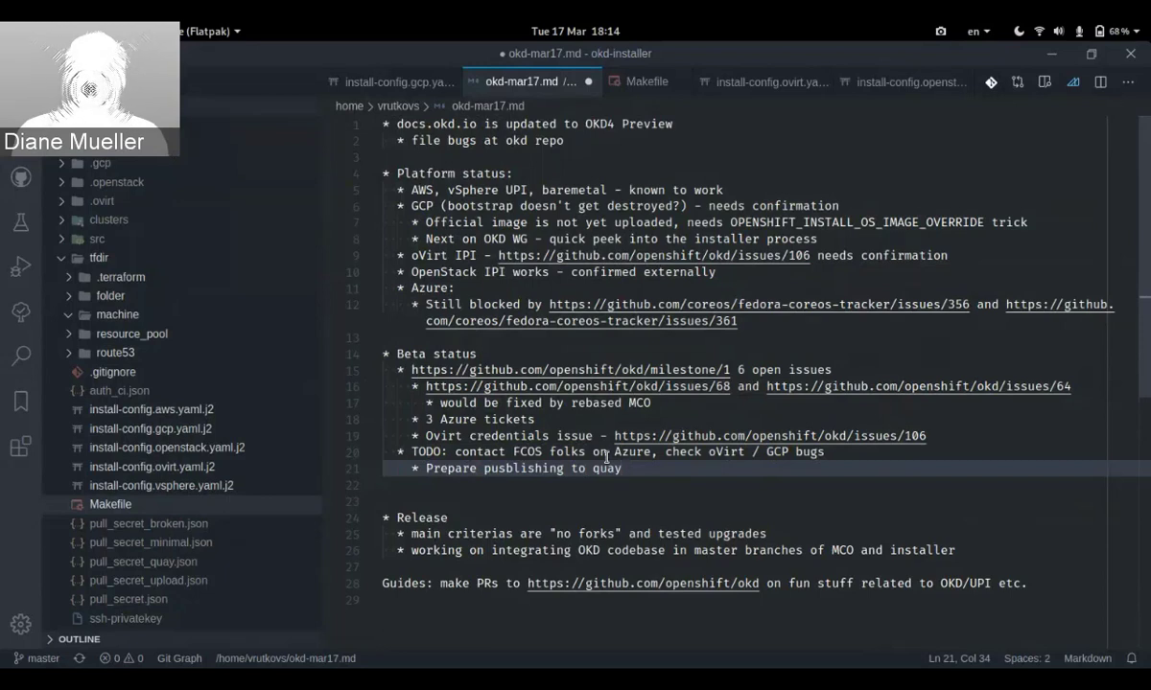
# Extend the nested TODO bullet with ", announce release to chats / blogs / update docs" and save the file
pyautogui.write(',')
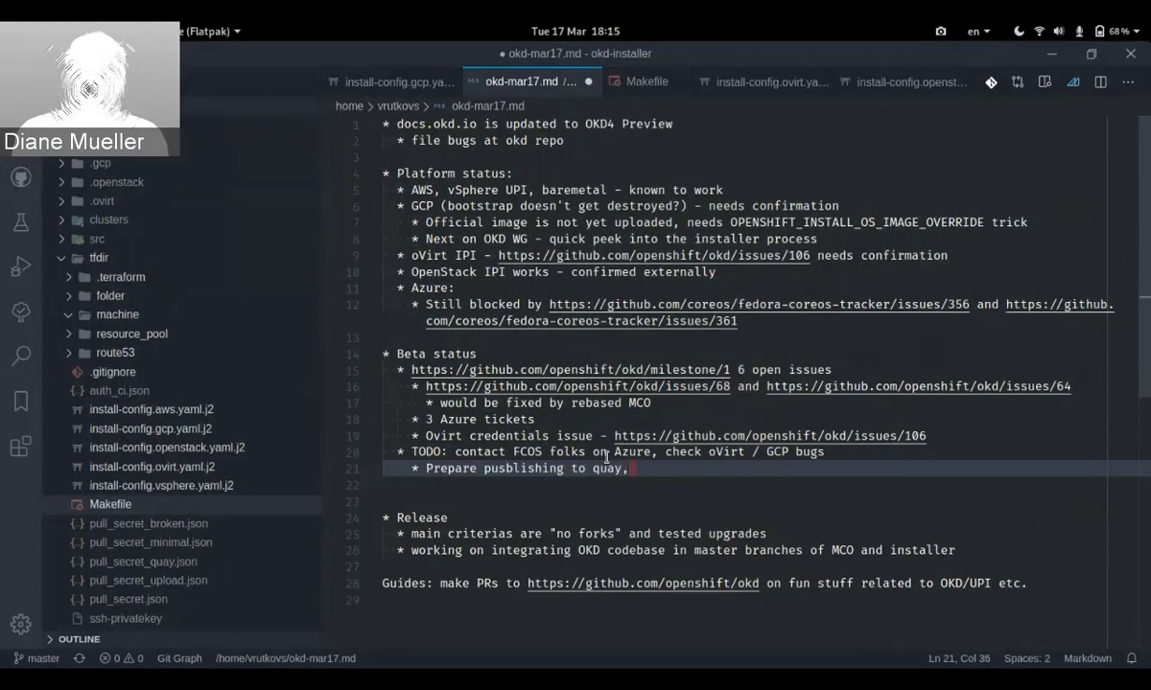
pyautogui.write(' announce re')
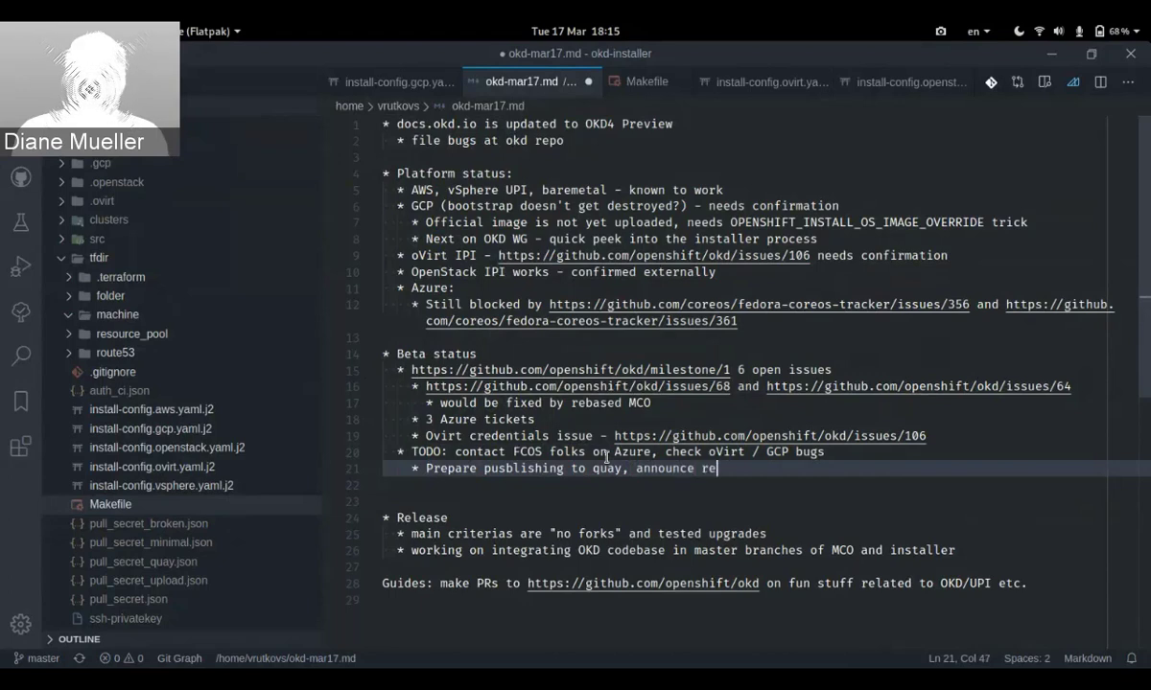
pyautogui.write('lease to ch')
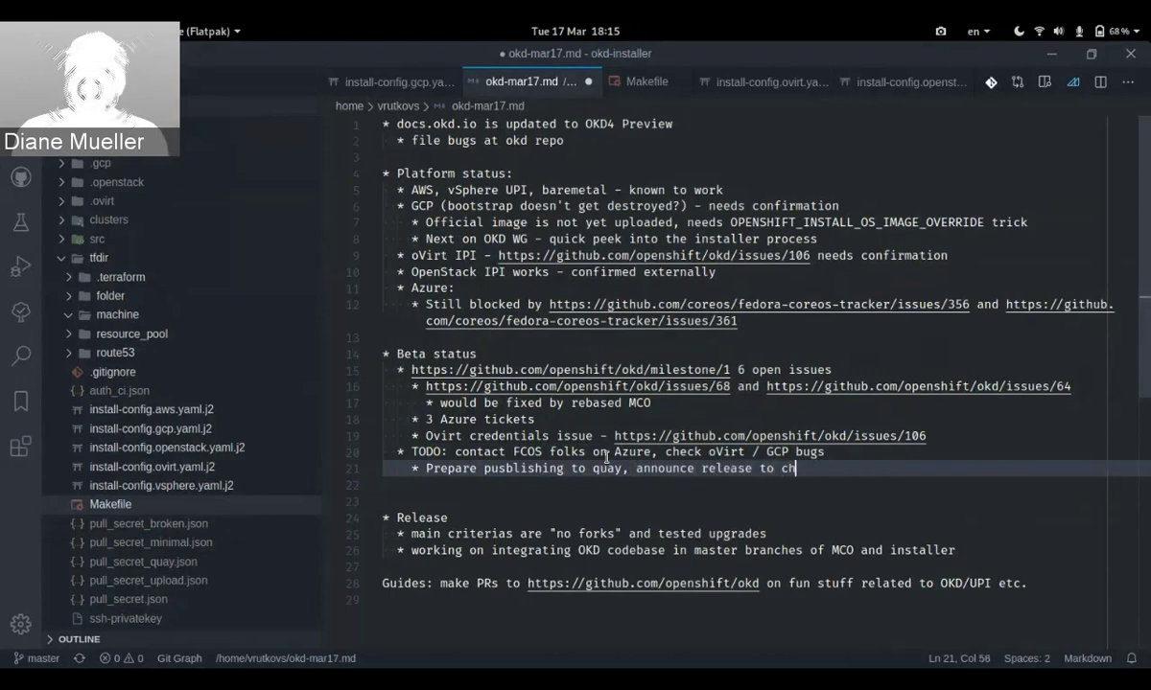
pyautogui.write('ats / ')
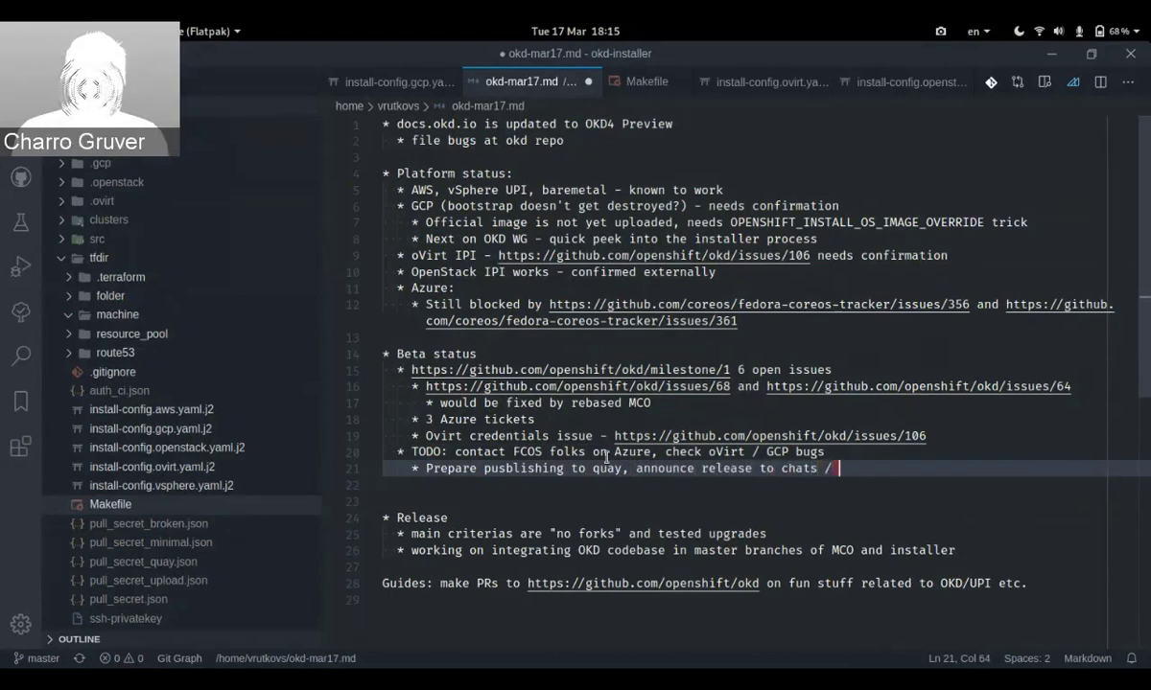
pyautogui.write('blogs /')
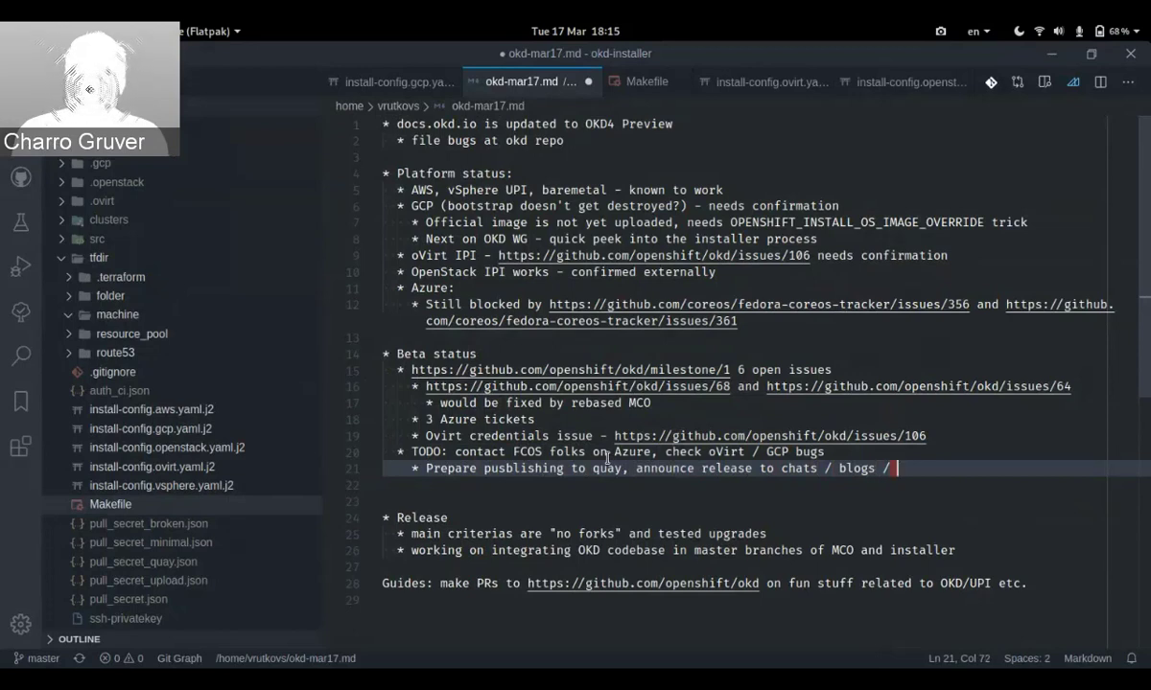
pyautogui.press('BackSpace')
pyautogui.press('BackSpace')
pyautogui.press('BackSpace')
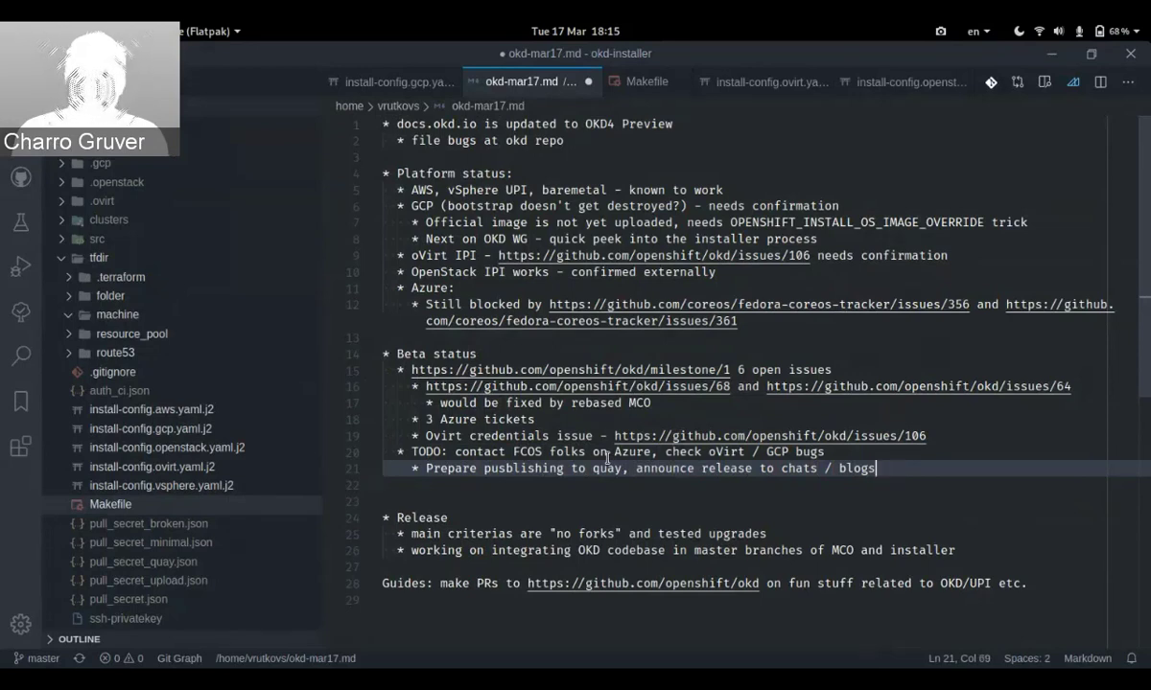
pyautogui.write('/ upda')
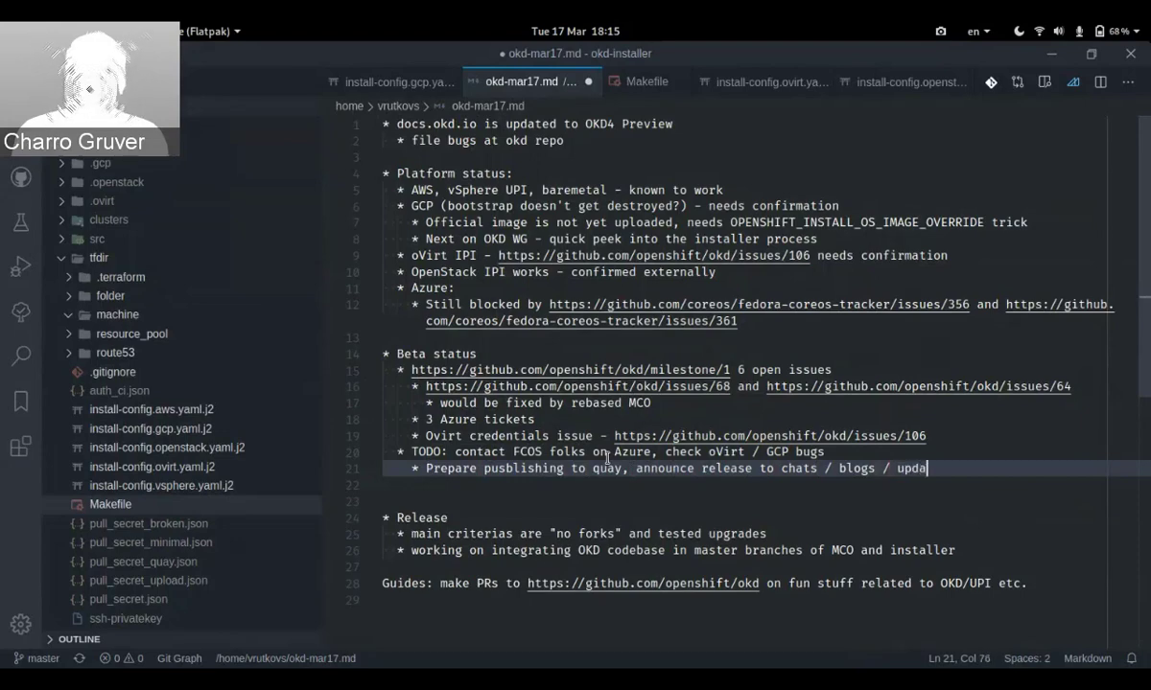
pyautogui.write('te docs')
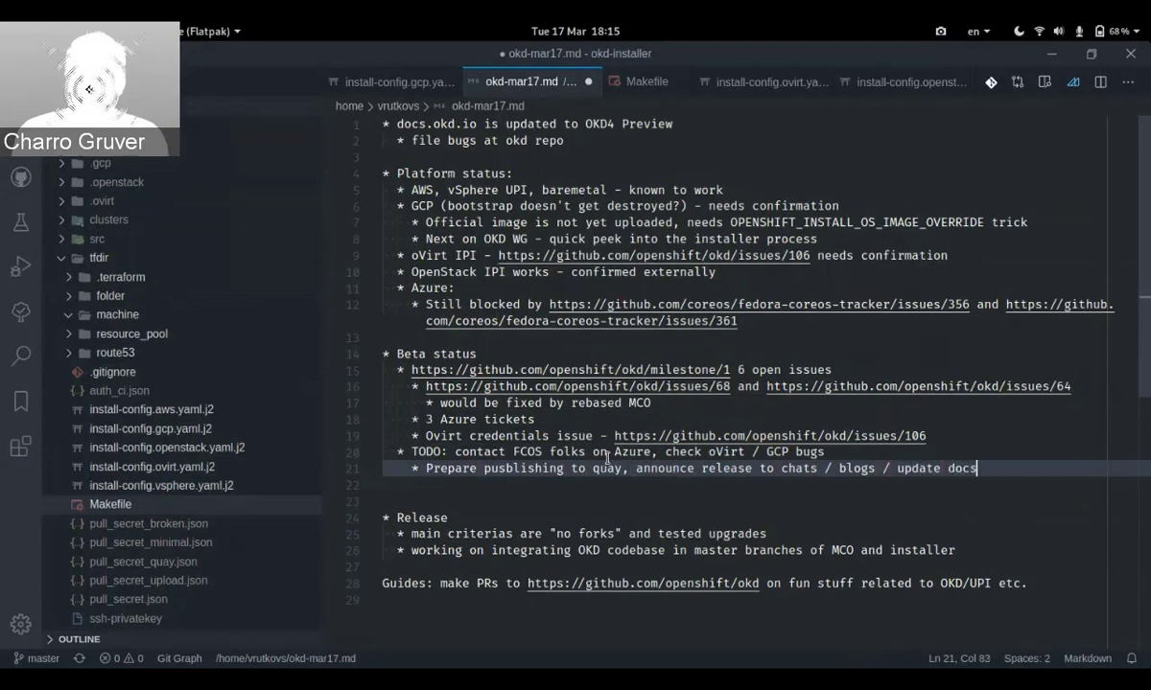
pyautogui.hotkey('ctrl', 's')
# Switch back to the Blue Jeans meeting and open the chat to read the new message
pyautogui.hotkey('alt', 'Tab')
pyautogui.hotkey('alt', 'Tab')
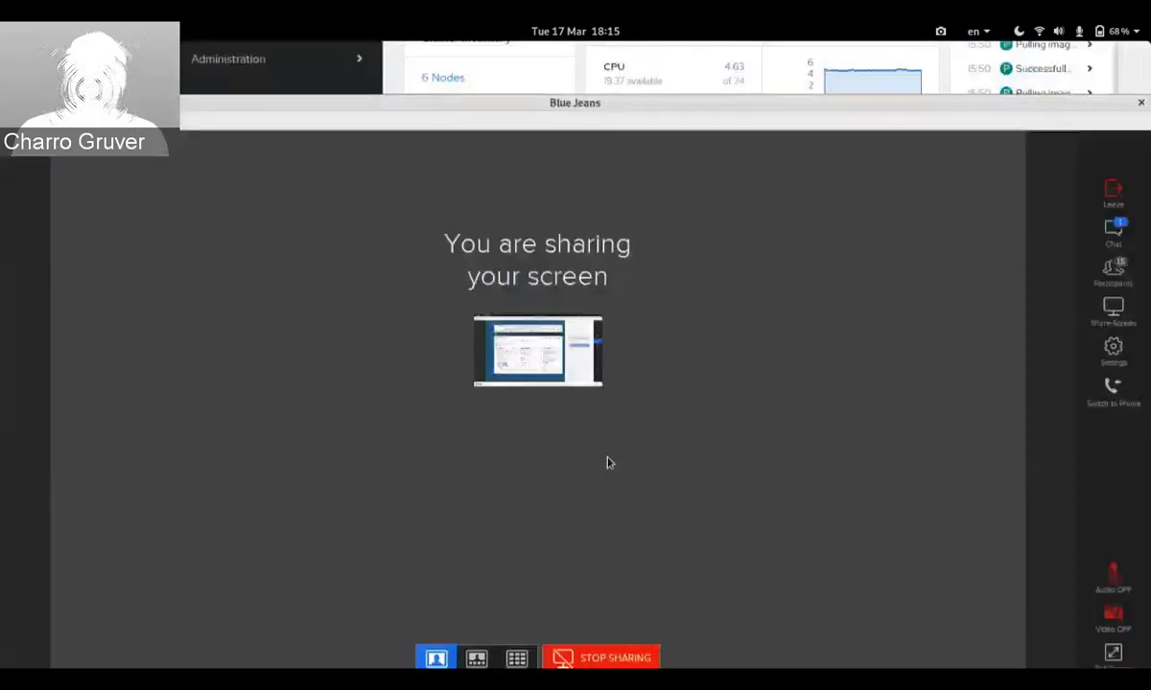
pyautogui.click(1112, 182)
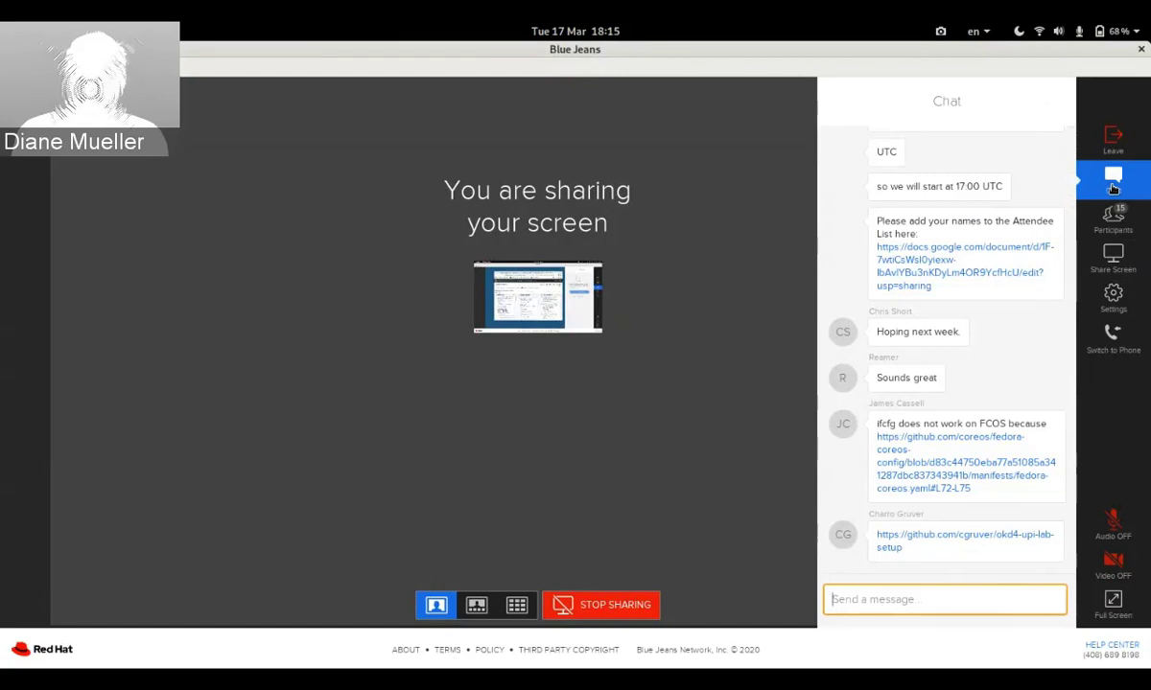
# Close the meeting chat, reopen it to read the newly arrived message, and close it again
pyautogui.click(1112, 188)
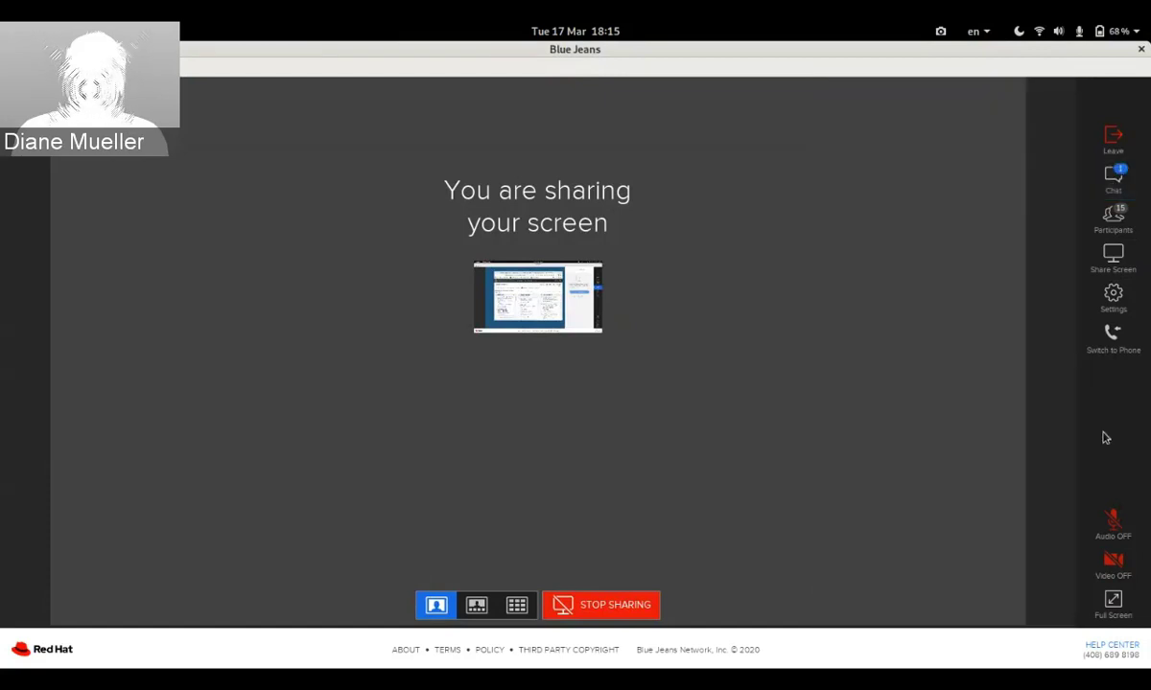
pyautogui.click(1113, 182)
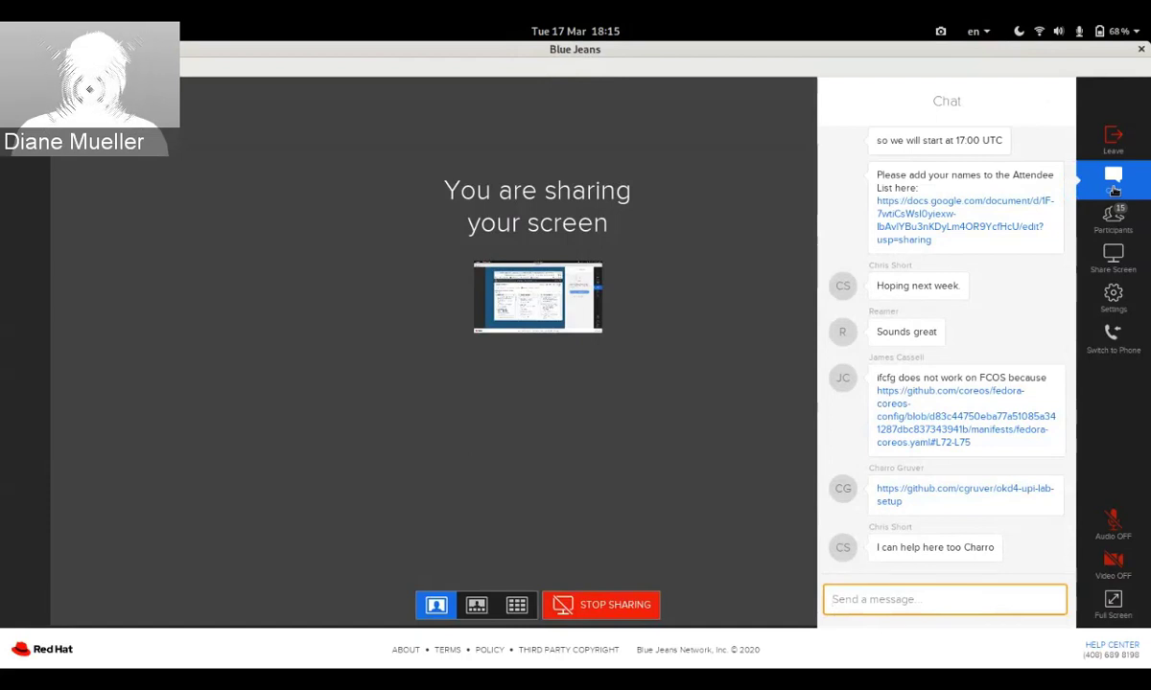
pyautogui.click(1112, 183)
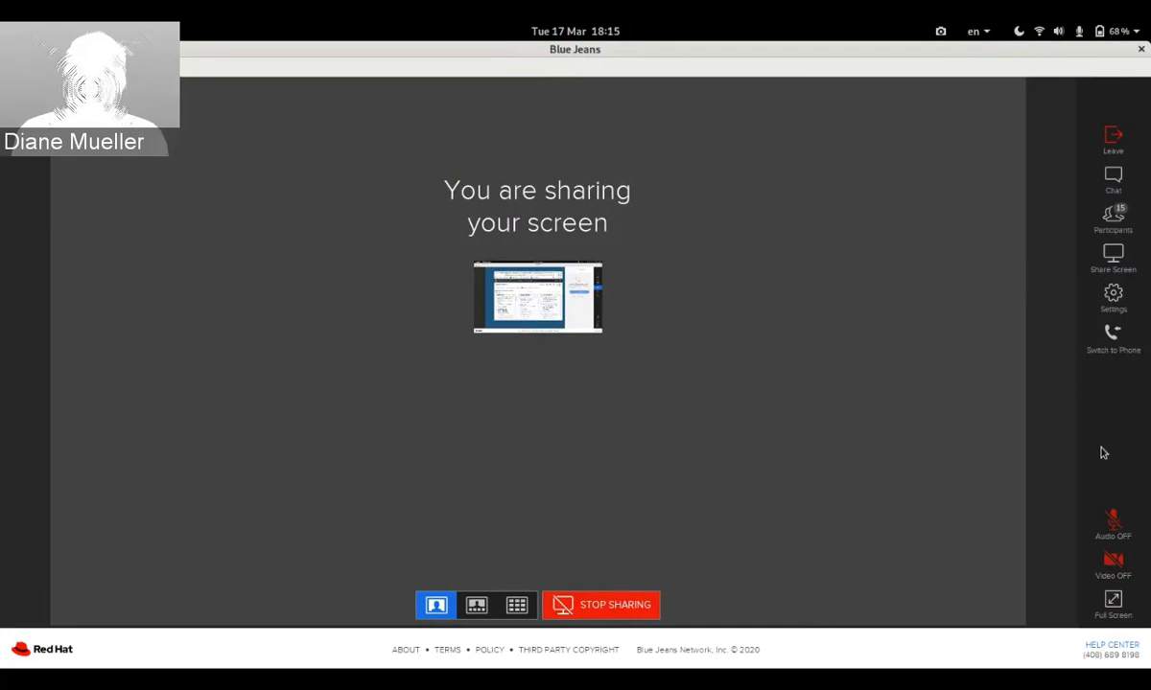
# Switch back to the okd-mar17.md notes and cut "announce release to chats / blogs / " from the quay publishing bullet
pyautogui.hotkey('alt', 'Tab')
pyautogui.hotkey('alt', 'Tab')
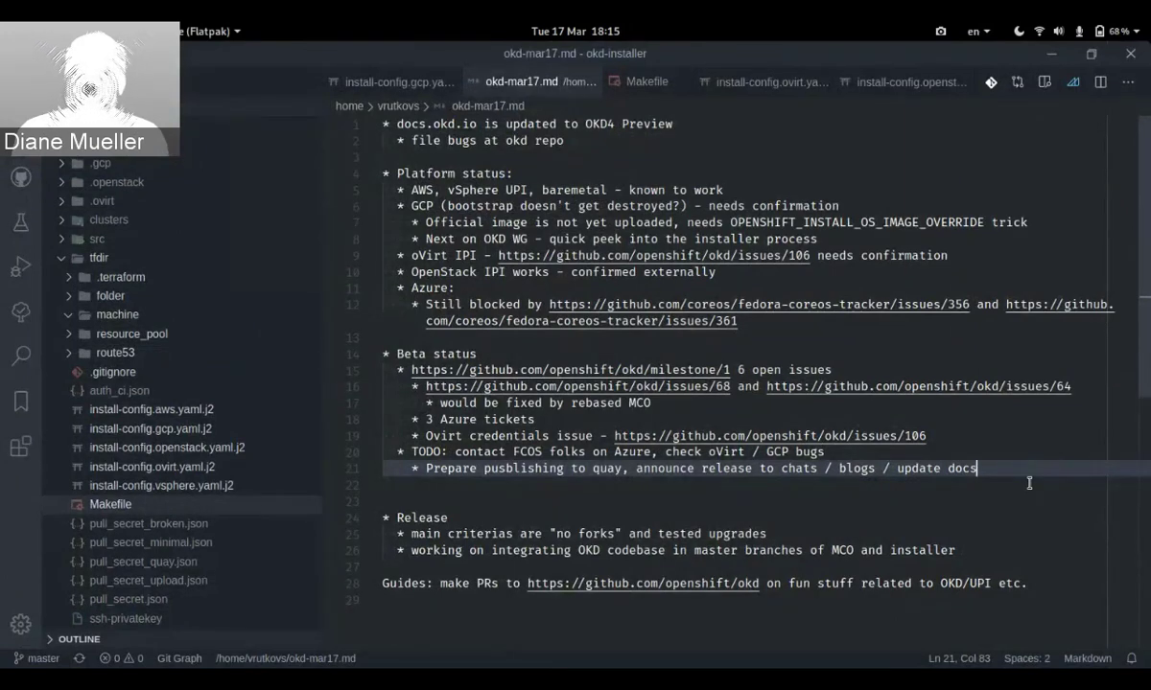
pyautogui.hotkey('ctrl', 'Left')
pyautogui.hotkey('ctrl', 'Left')
pyautogui.hotkey('ctrl', 'Left')
pyautogui.hotkey('ctrl', 'Left')
pyautogui.hotkey('ctrl', 'Left')
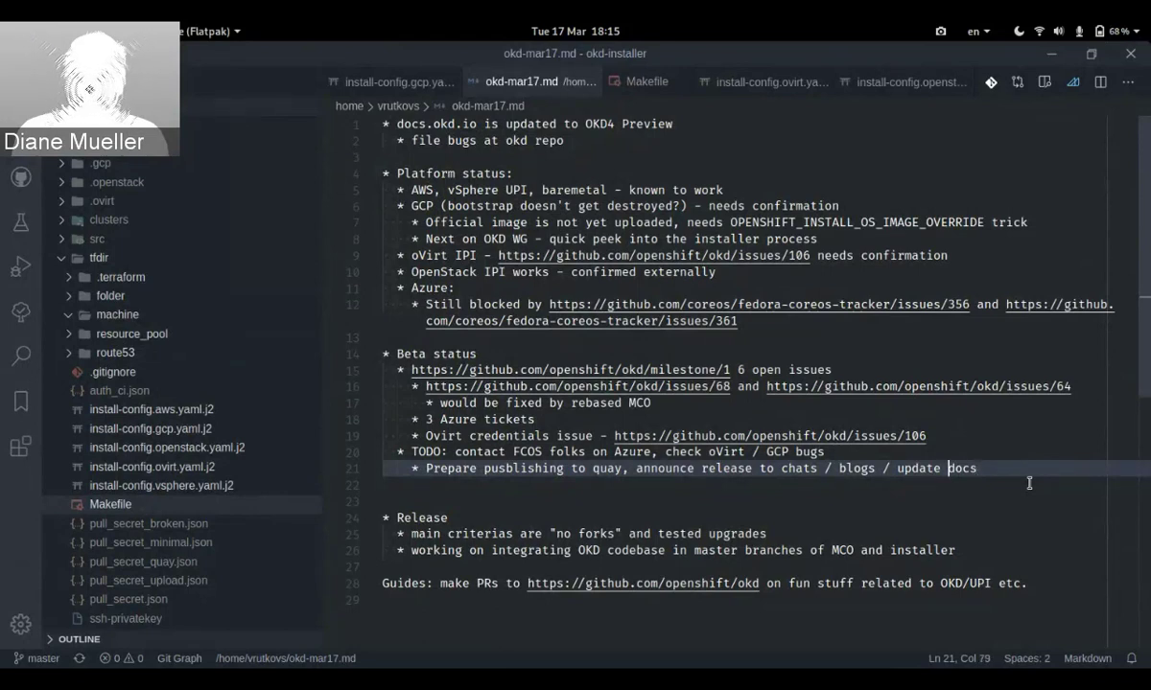
pyautogui.hotkey('ctrl', 'Left')
pyautogui.hotkey('ctrl', 'Left')
pyautogui.hotkey('ctrl', 'Left')
pyautogui.hotkey('ctrl', 'Left')
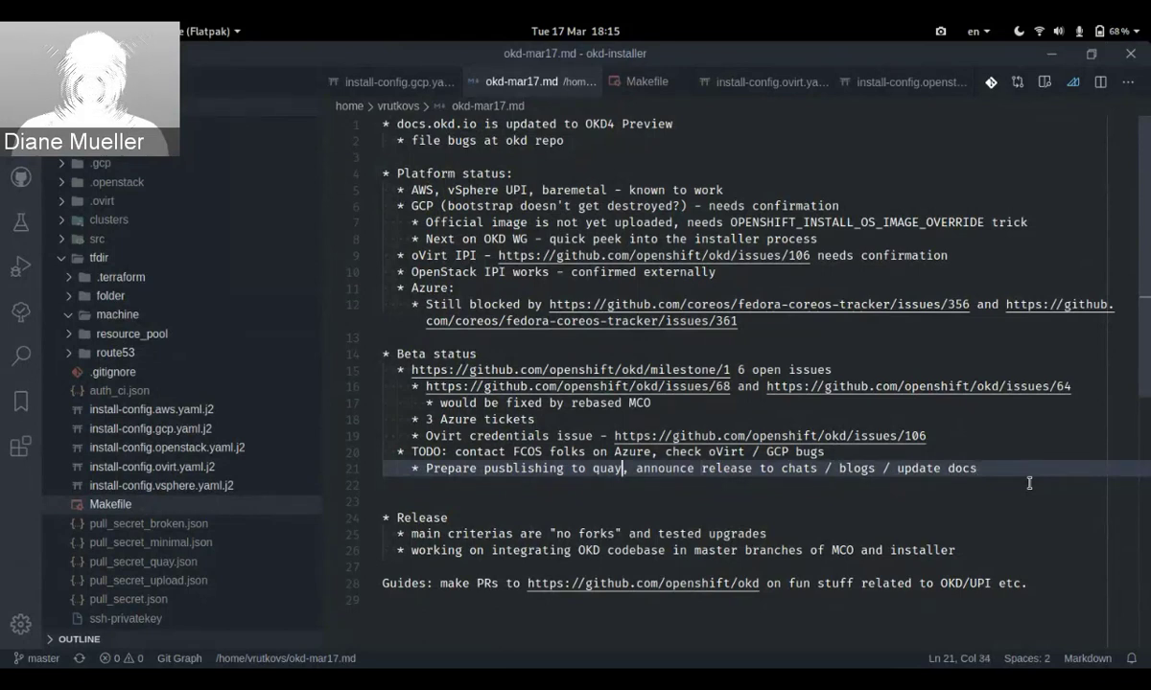
pyautogui.hotkey('shift', 'End')
pyautogui.hotkey('shift', 'Left')
pyautogui.hotkey('shift', 'Left')
pyautogui.hotkey('shift', 'Left')
pyautogui.hotkey('shift', 'Left')
pyautogui.hotkey('shift', 'Left')
pyautogui.hotkey('shift', 'Left')
pyautogui.hotkey('shift', 'Left')
pyautogui.hotkey('shift', 'Left')
pyautogui.hotkey('shift', 'Left')
pyautogui.hotkey('shift', 'Left')
pyautogui.hotkey('shift', 'Left')
pyautogui.hotkey('shift', 'Left')
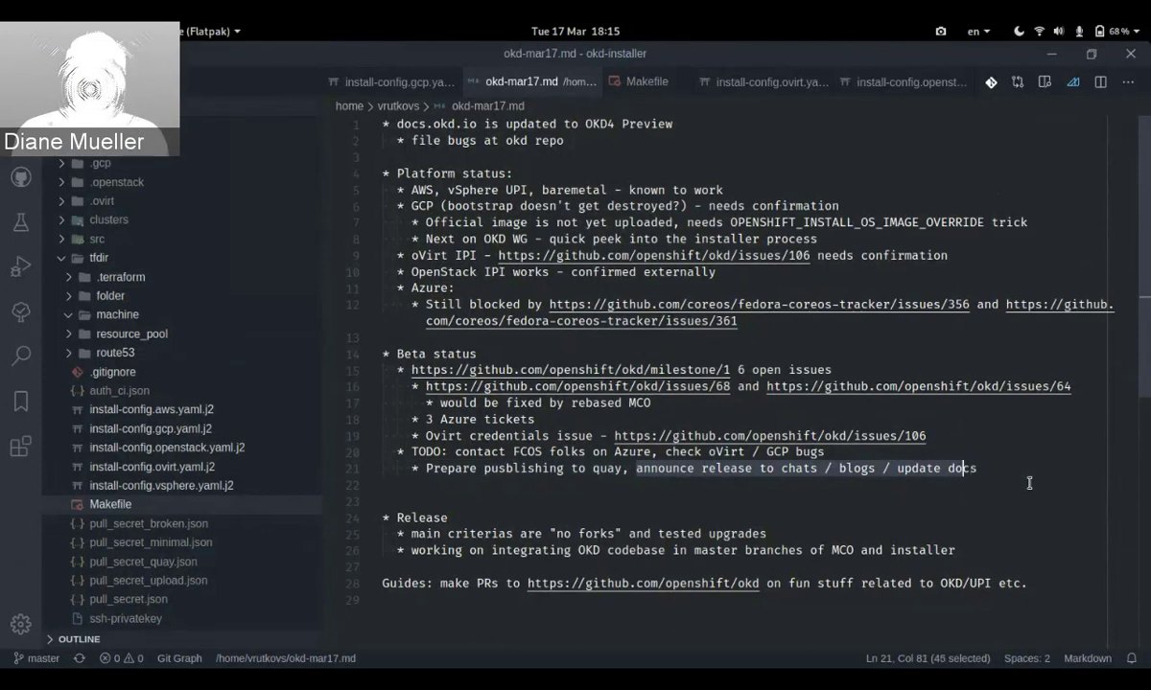
pyautogui.hotkey('ctrl', 'x')
pyautogui.press('End')
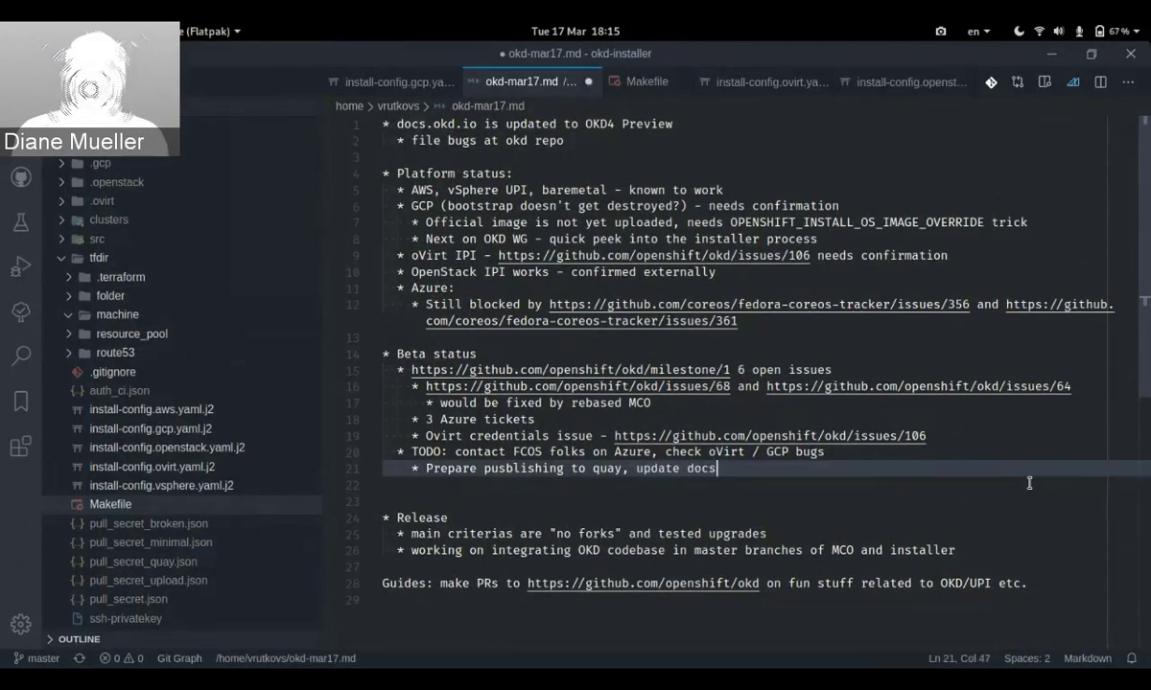
# Add a nested TODO bullet reading "announce release to chats / blogs / Fedora magazine" and remove the extra blank line below it
pyautogui.press('Return')
pyautogui.hotkey('ctrl', 'v')
pyautogui.write('Fedora ')
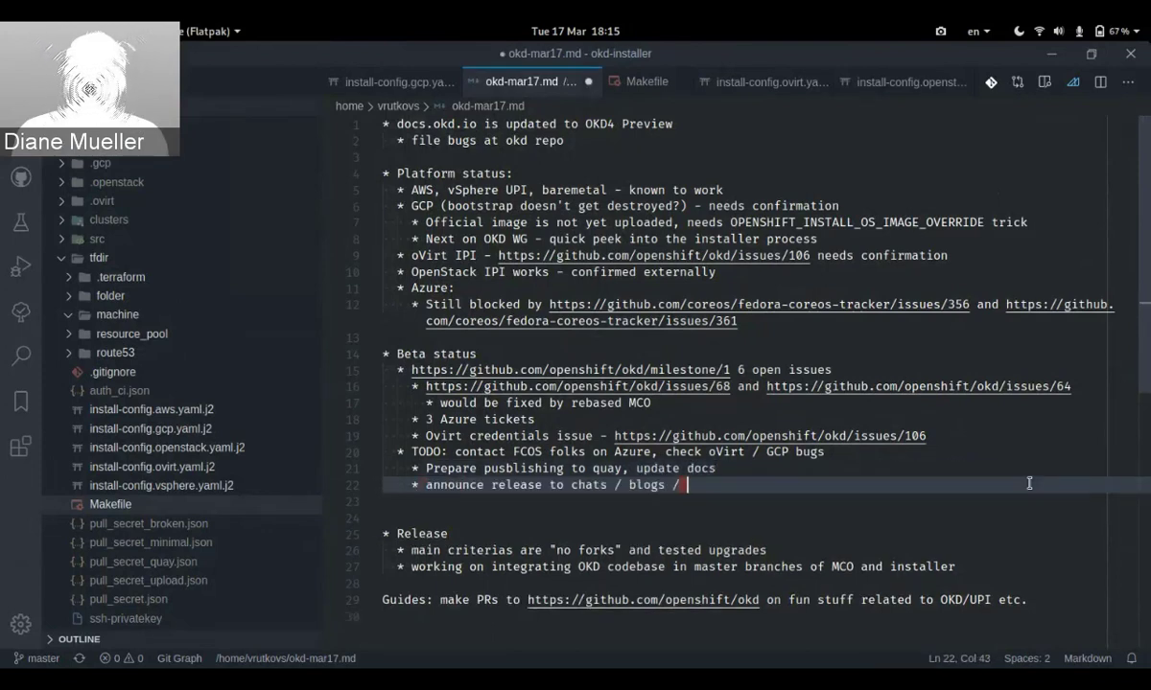
pyautogui.write('magazine')
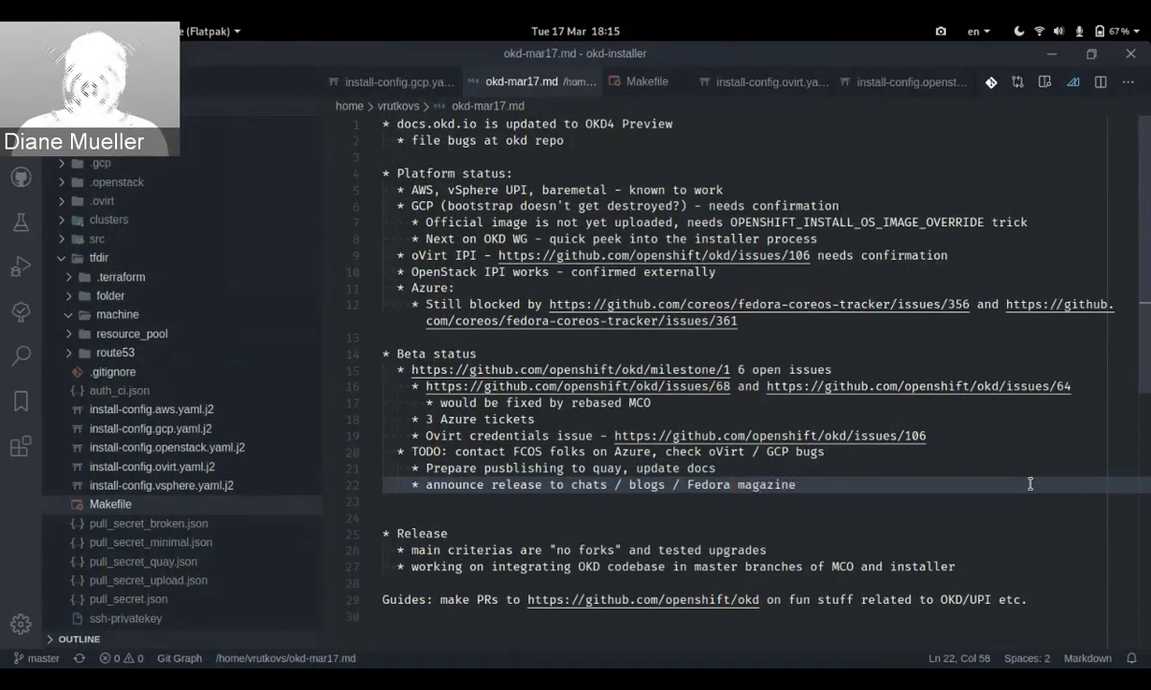
pyautogui.press('Down')
pyautogui.press('Delete')
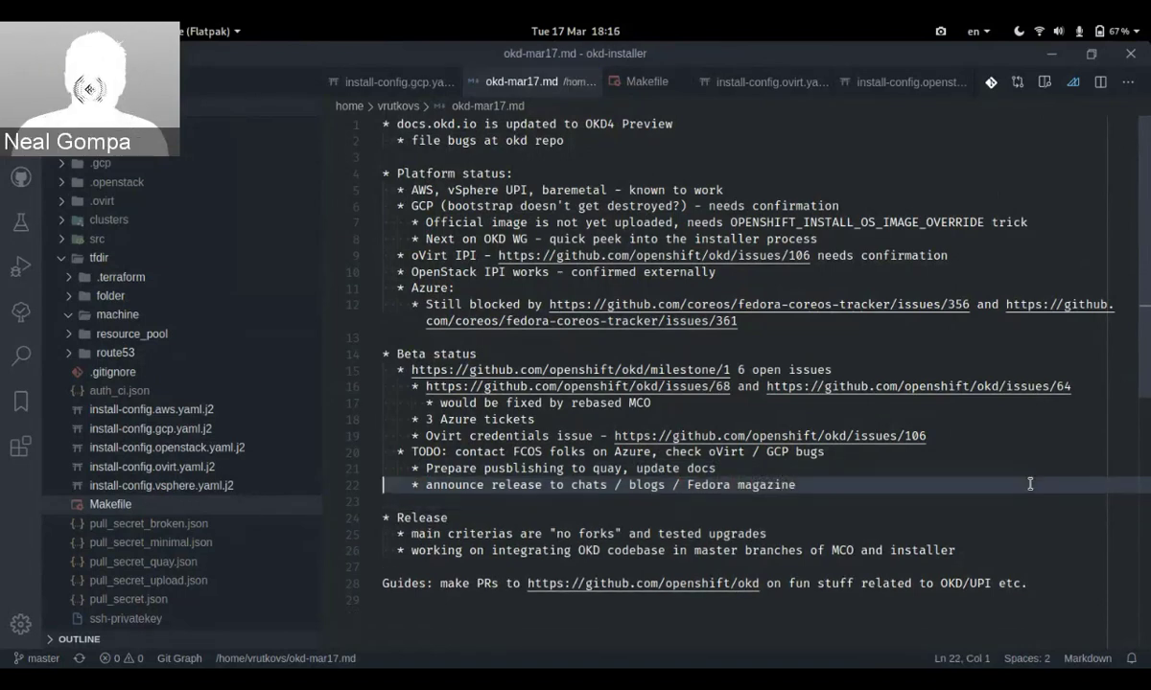
# Switch to the Blue Jeans meeting, read the new chat message, and close the chat
pyautogui.hotkey('alt', 'Tab')
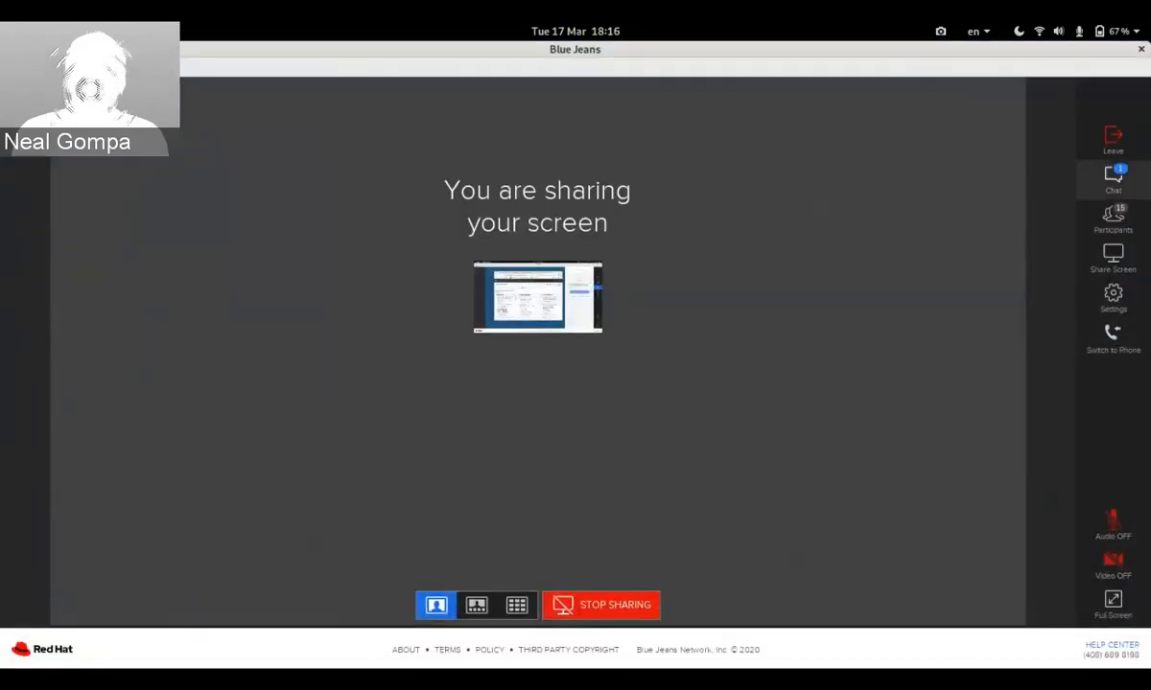
pyautogui.click(1114, 176)
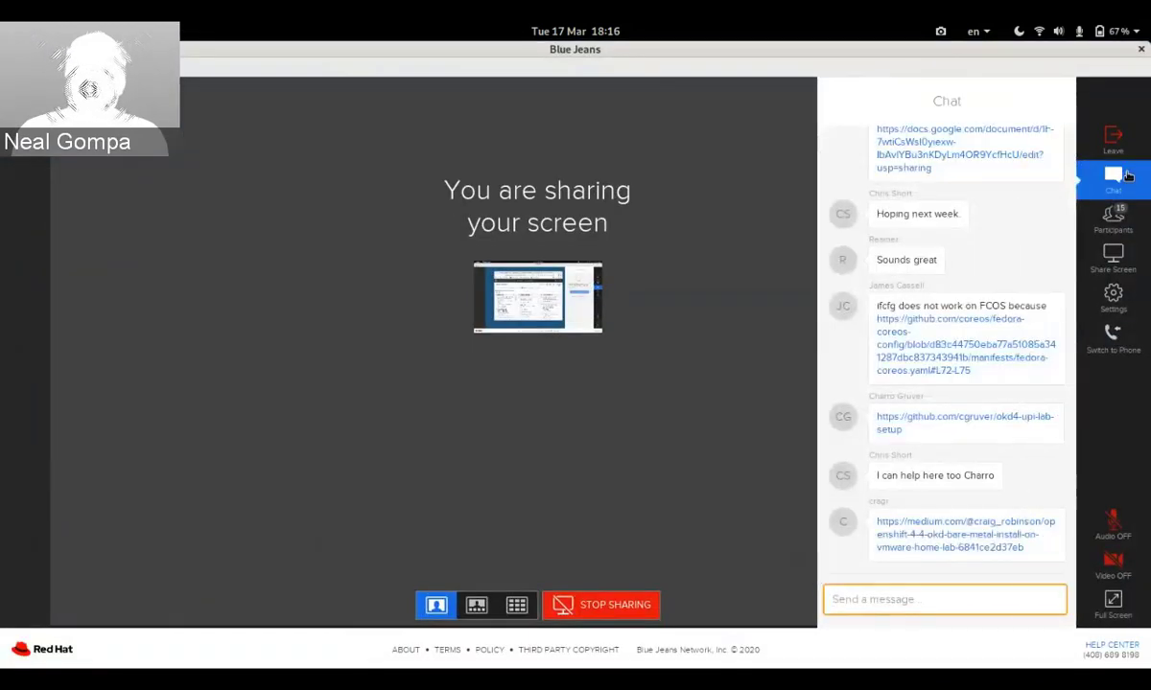
pyautogui.click(1127, 177)
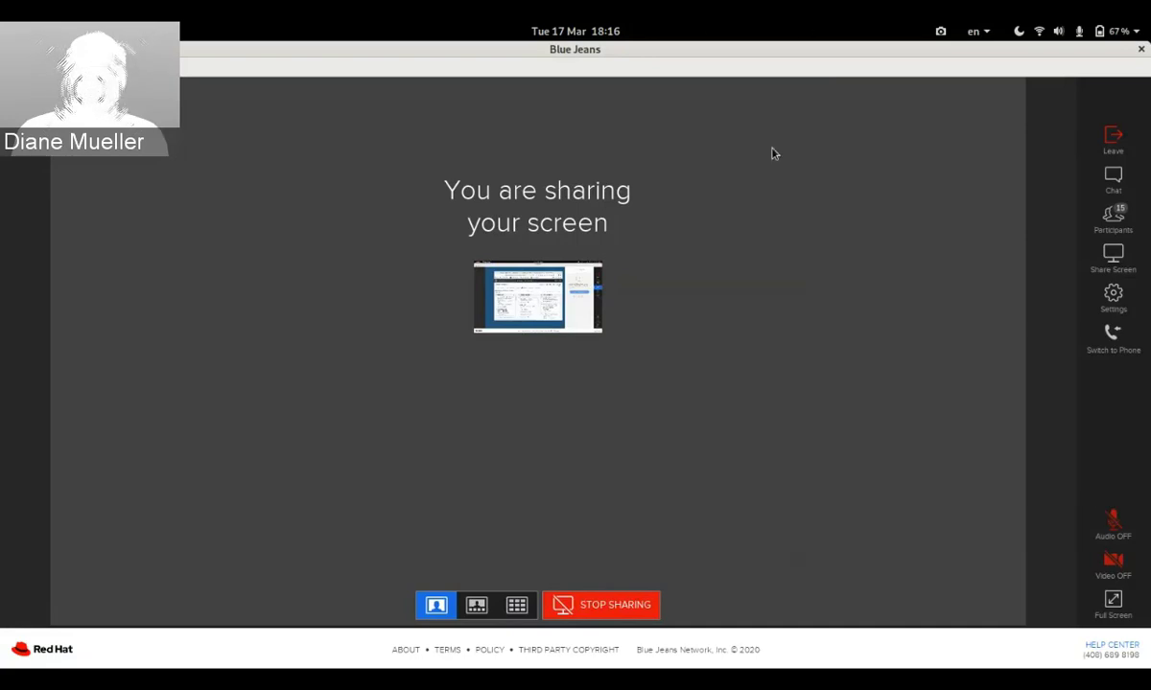
# Return to the notes and add a nested TODO bullet reading "tentative Mar 27", consulting the system calendar for the date
pyautogui.press('super+h')
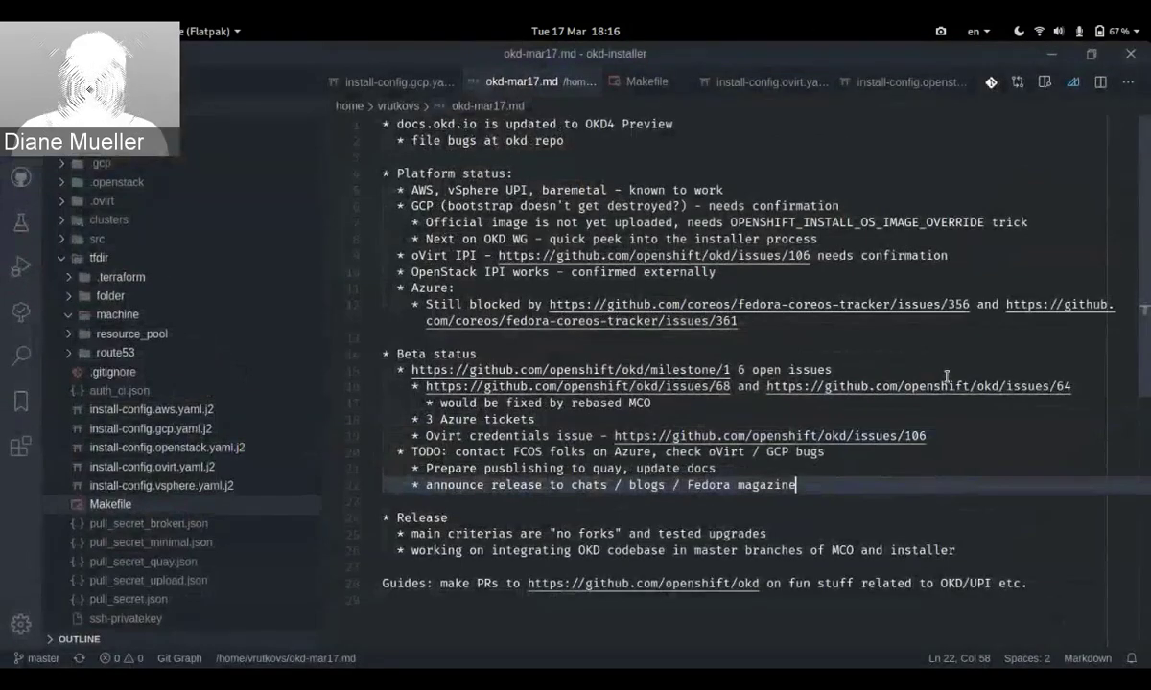
pyautogui.press('Return')
pyautogui.write('tent')
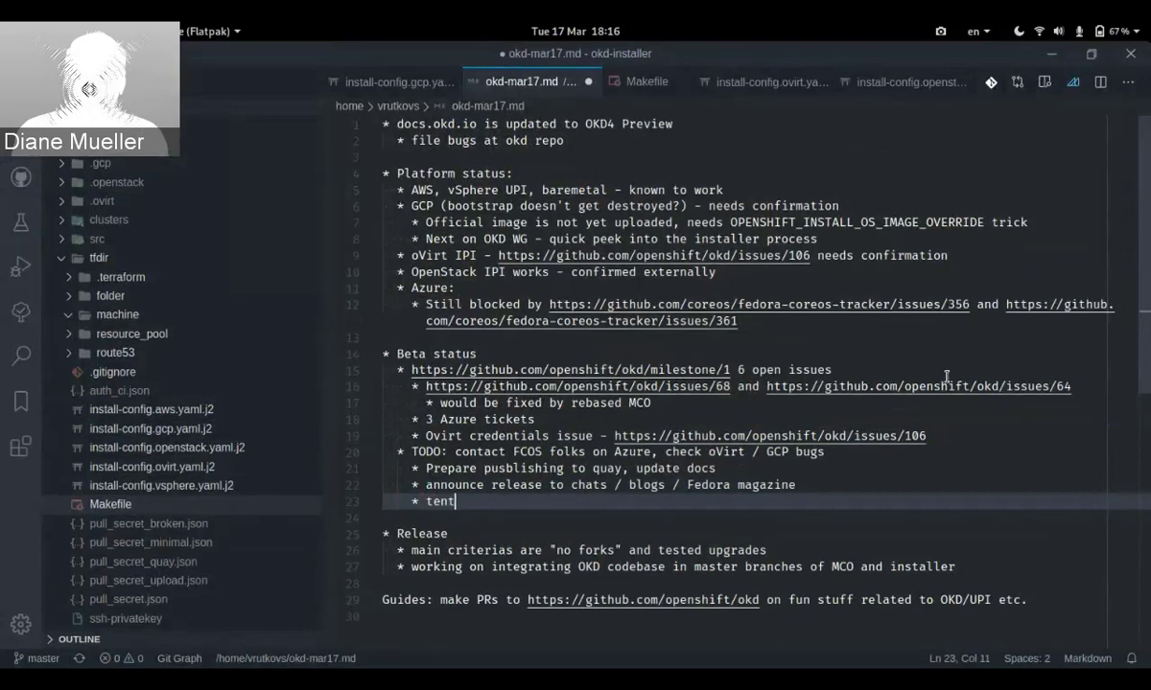
pyautogui.write('ative')
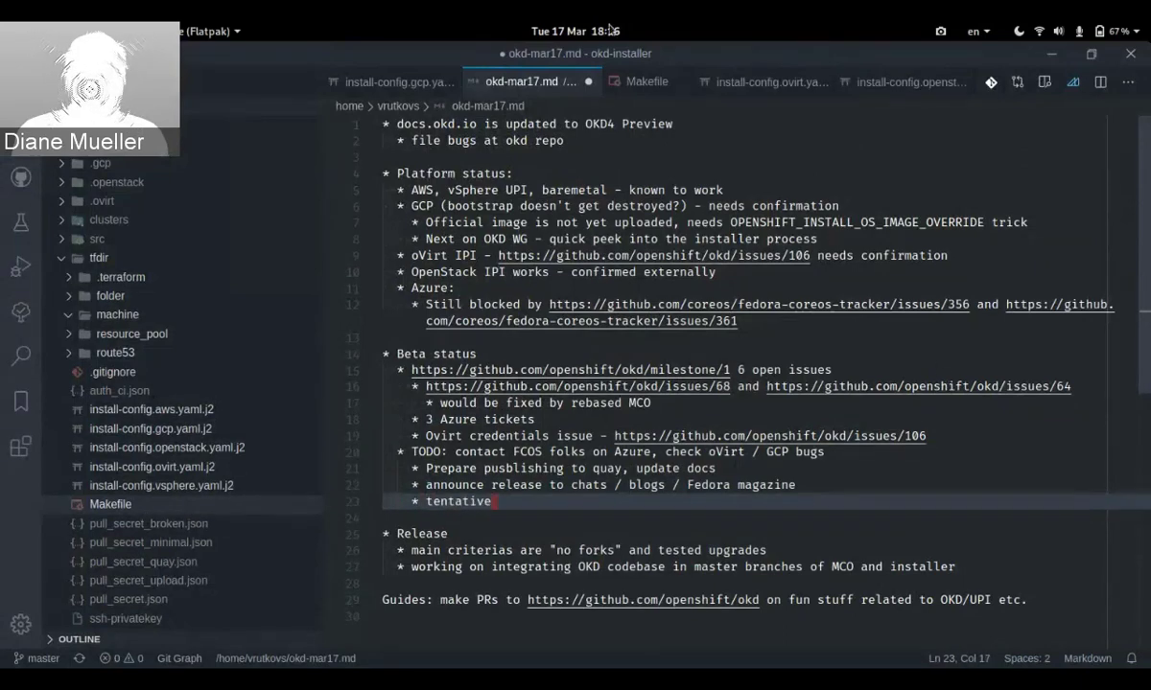
pyautogui.click(553, 28)
pyautogui.click(710, 519)
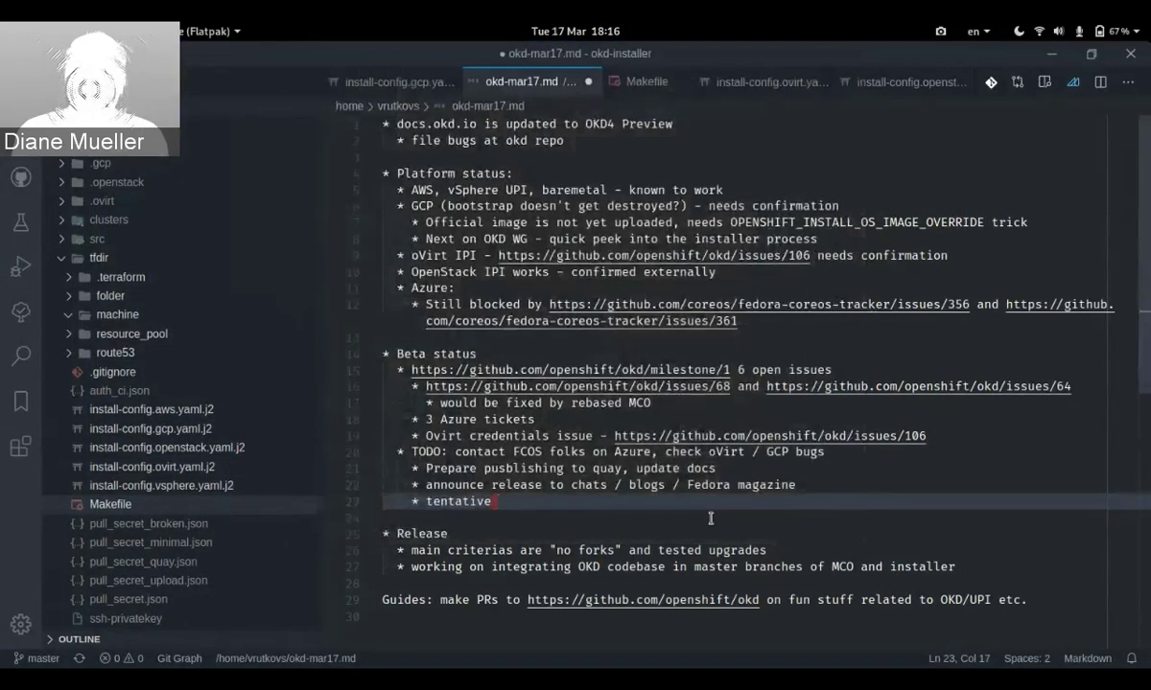
pyautogui.write('Mar 27')
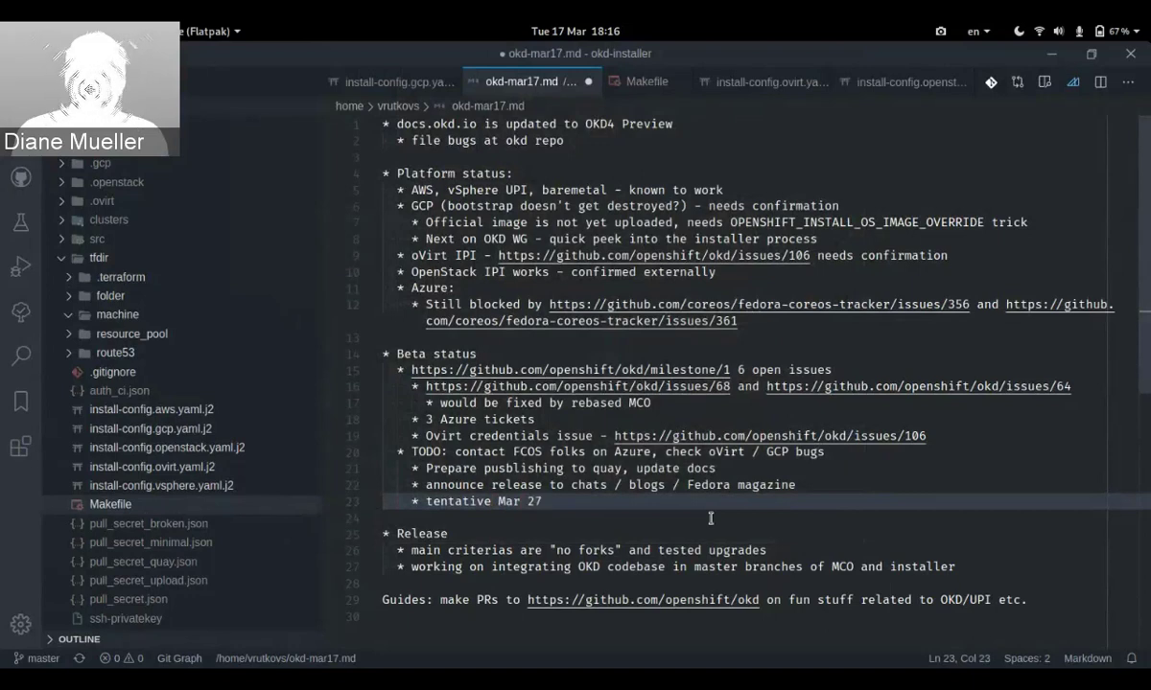
# Try Mar 24 as the tentative date and check it against the system calendar
pyautogui.press('BackSpace')
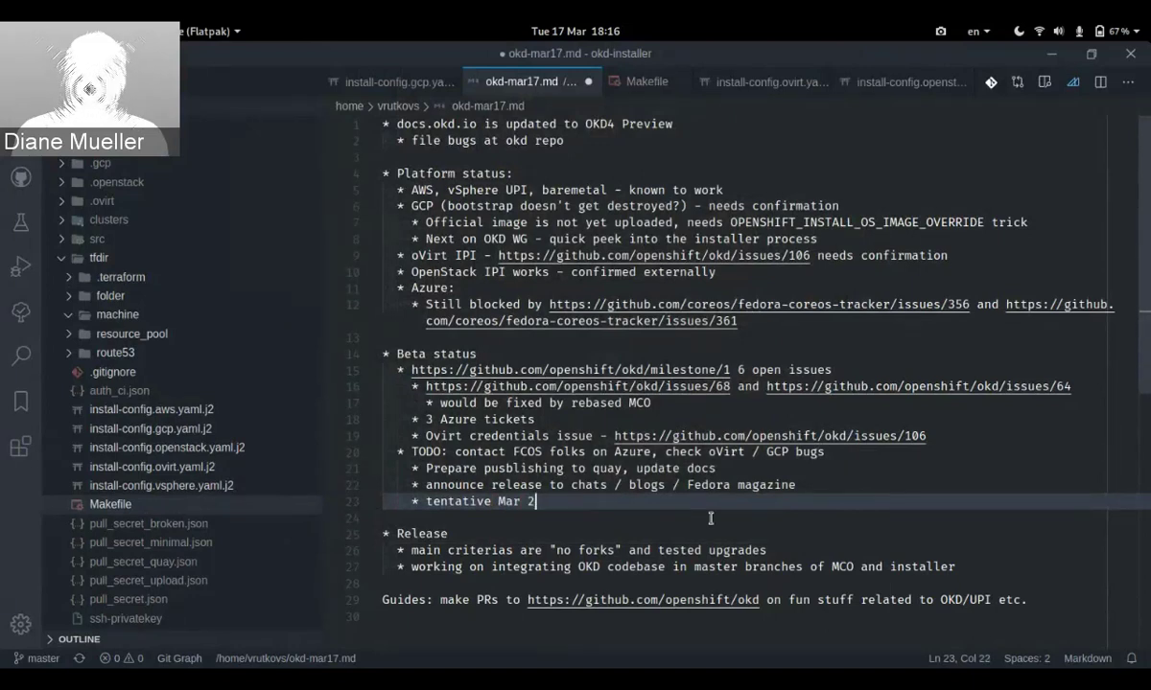
pyautogui.write('4')
pyautogui.click(612, 29)
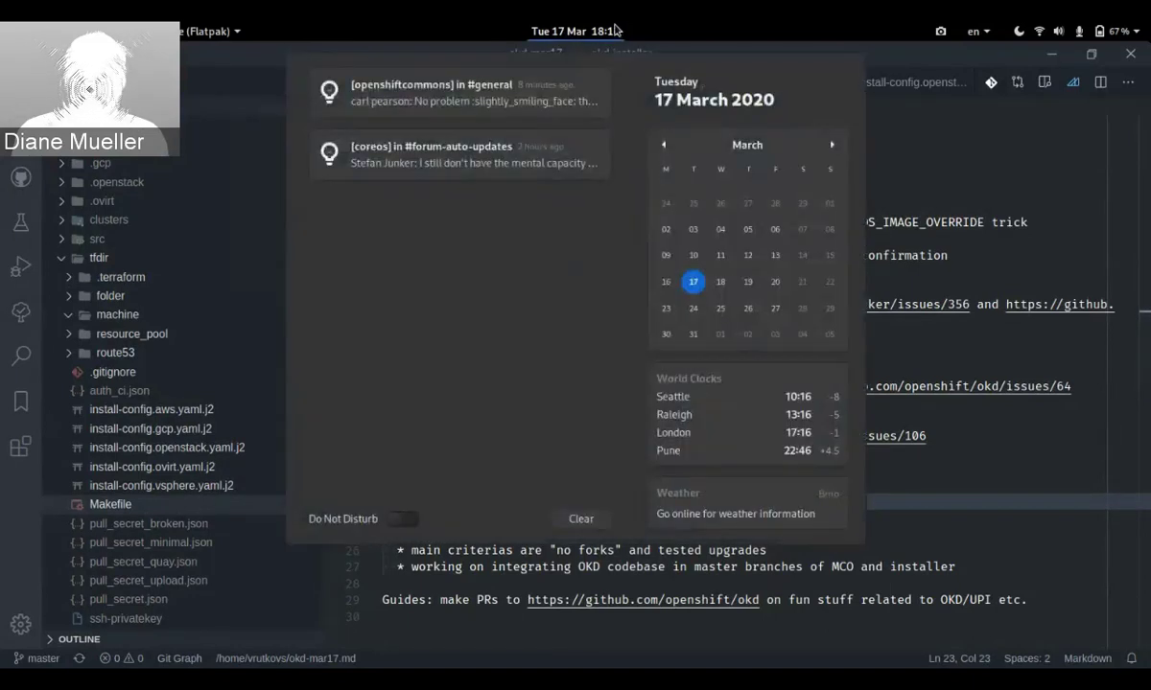
pyautogui.press('Escape')
# Switch to the Blue Jeans meeting, unmute the microphone to speak, and mute it again
pyautogui.hotkey('alt', 'Tab')
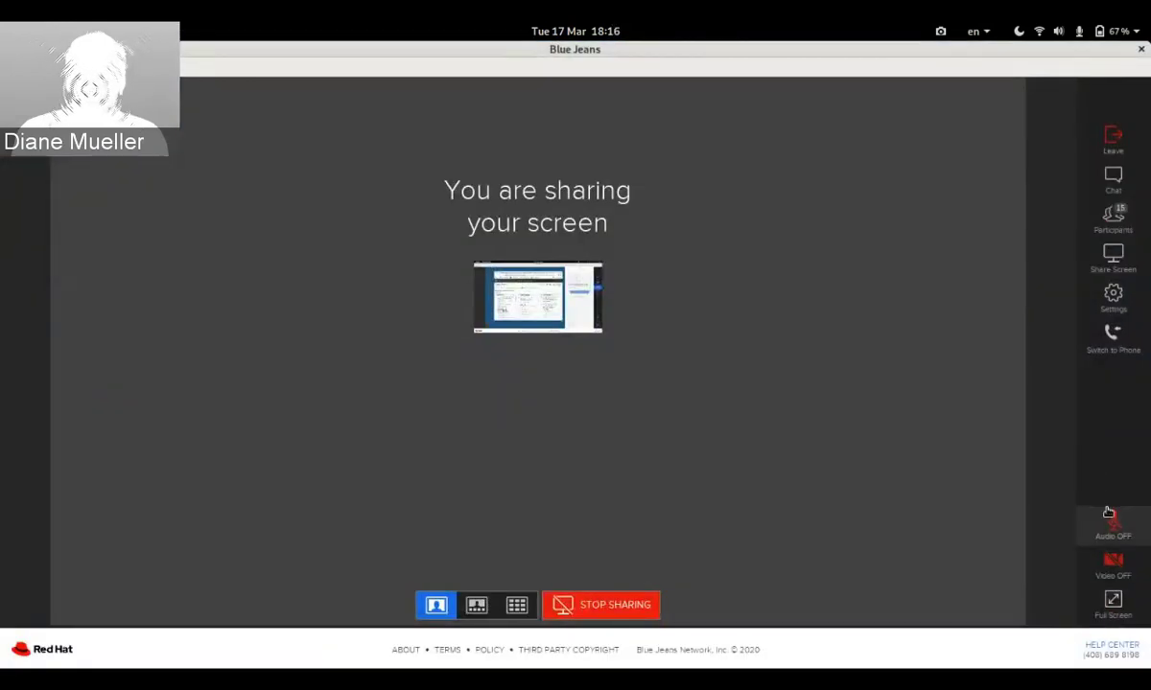
pyautogui.click(1110, 519)
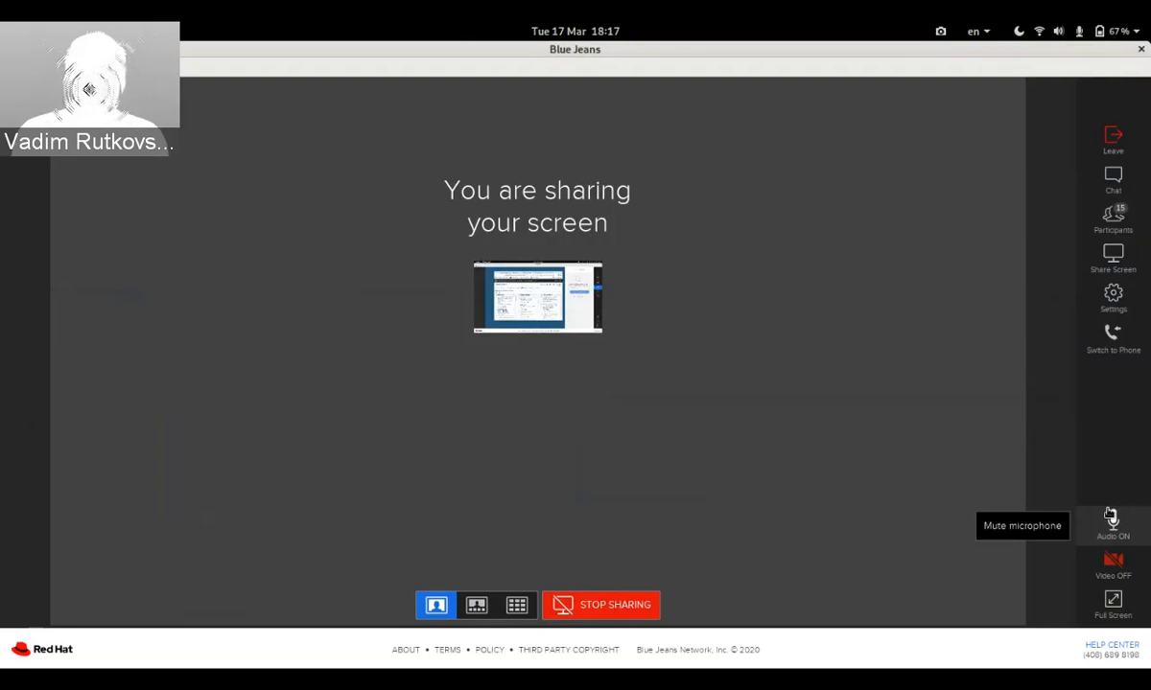
pyautogui.click(1111, 516)
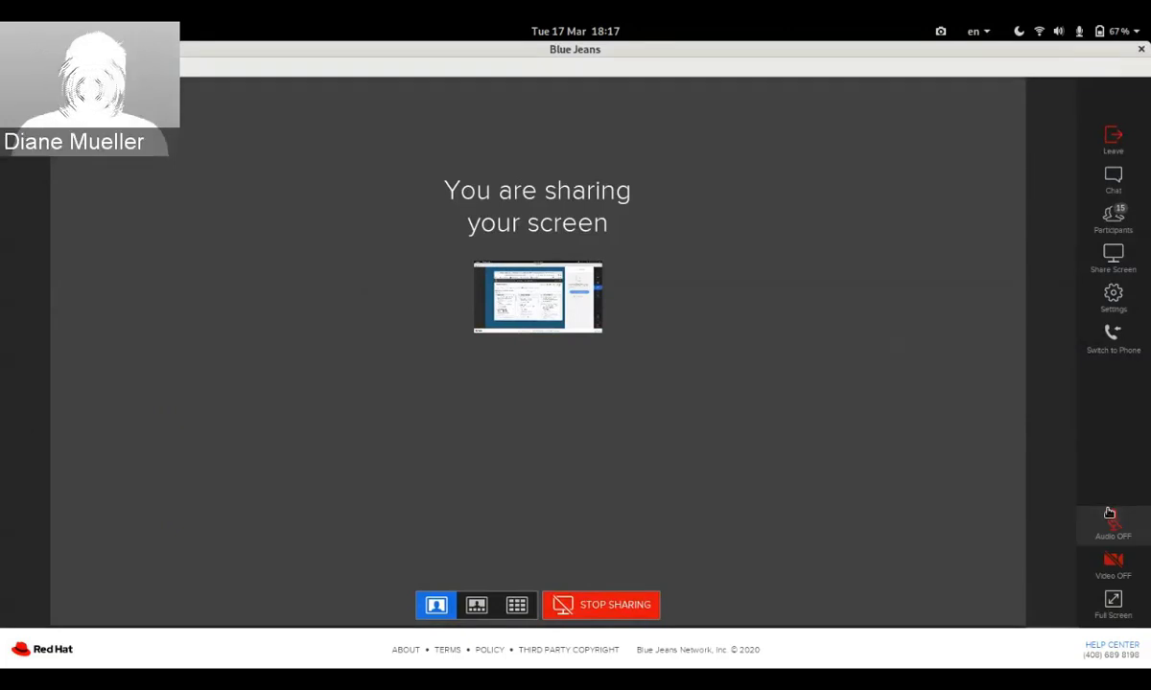
# Switch back to the notes, recheck the system calendar, and set the tentative date to Mar 27
pyautogui.hotkey('alt', 'Tab')
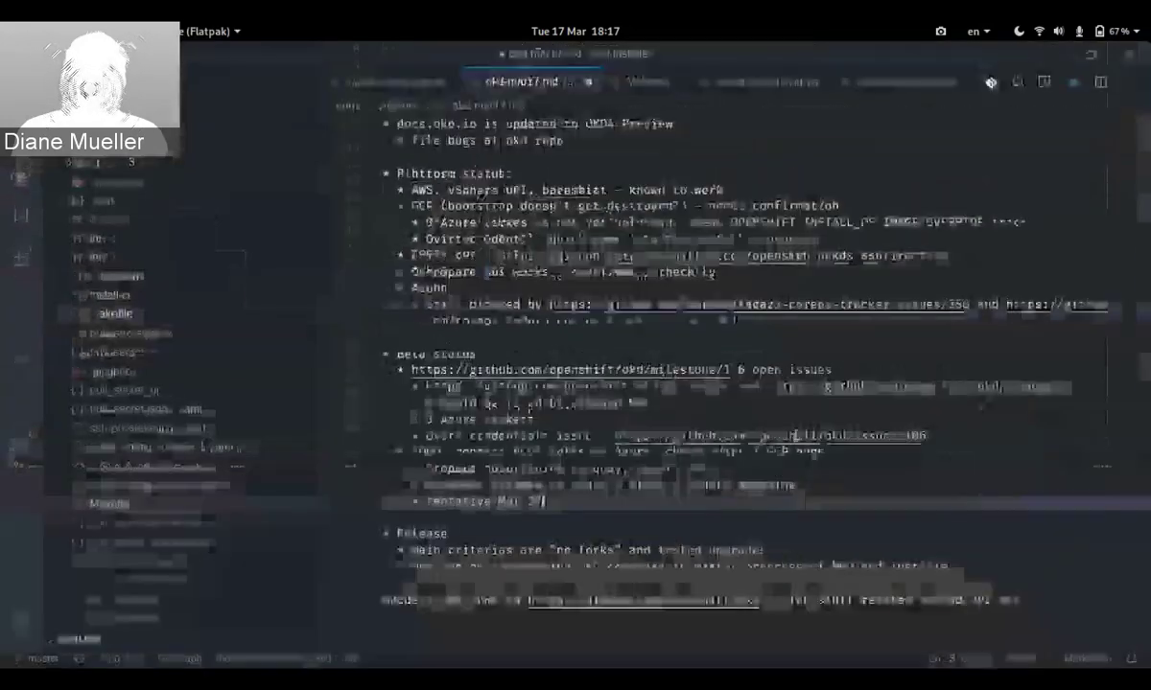
pyautogui.click(576, 30)
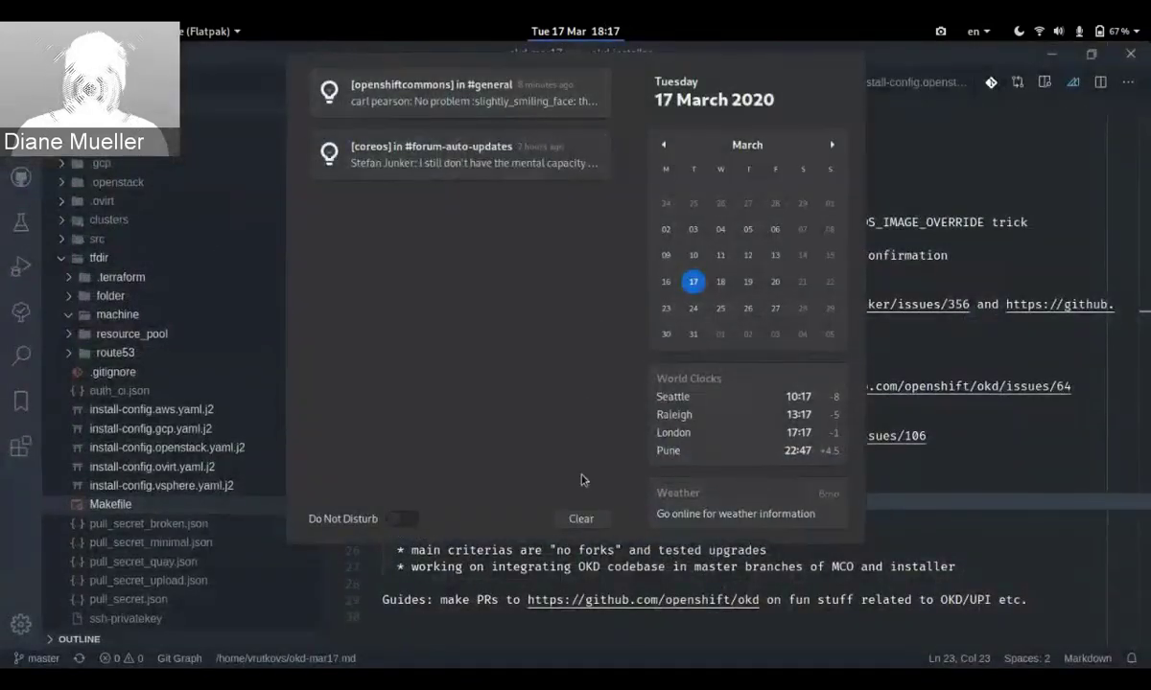
pyautogui.click(581, 518)
pyautogui.write('7')
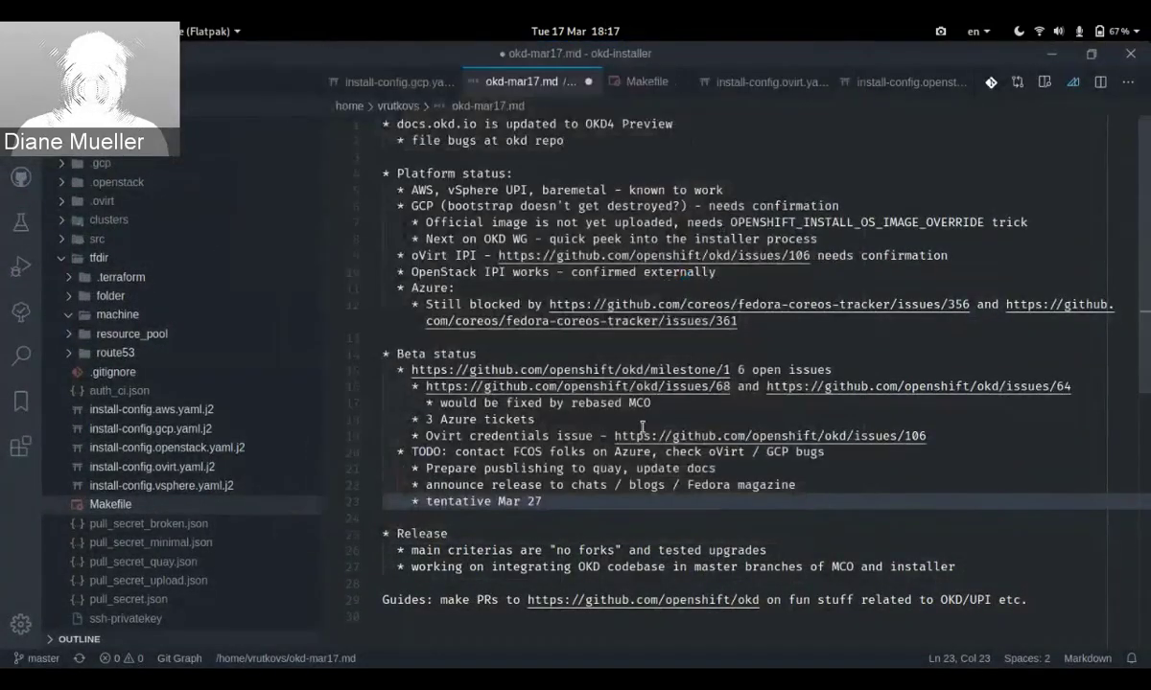
# Append "(before KubeCon EU as planned :)" to the tentative date bullet and save the file
pyautogui.write(' (')
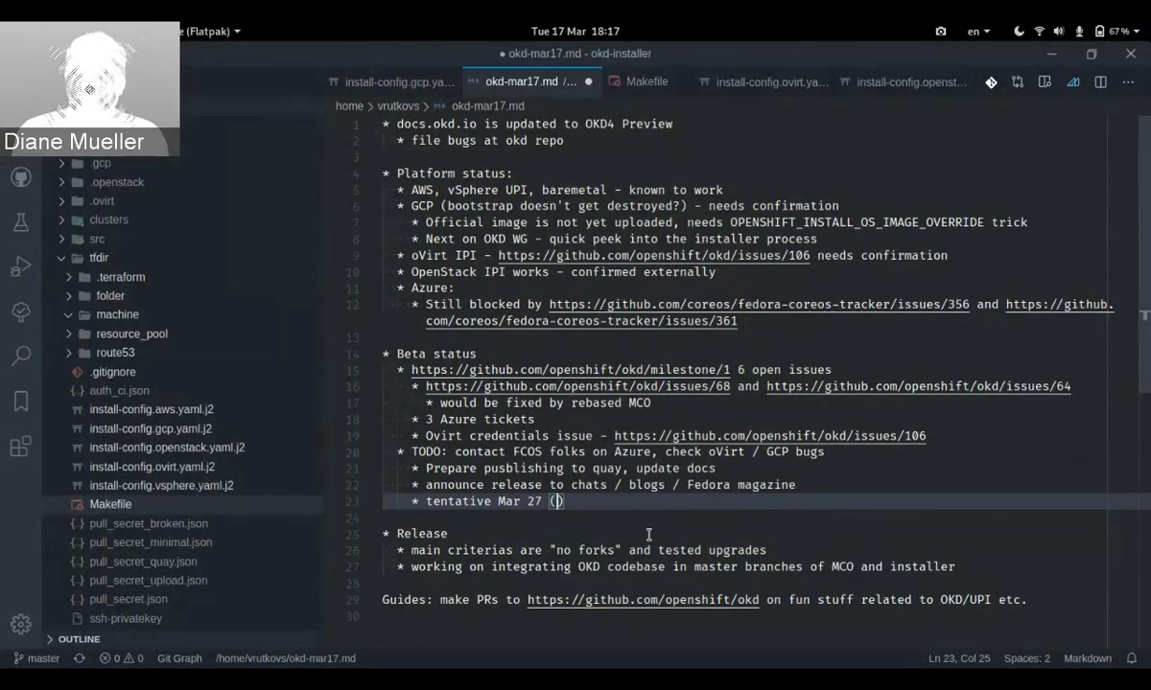
pyautogui.write('before ')
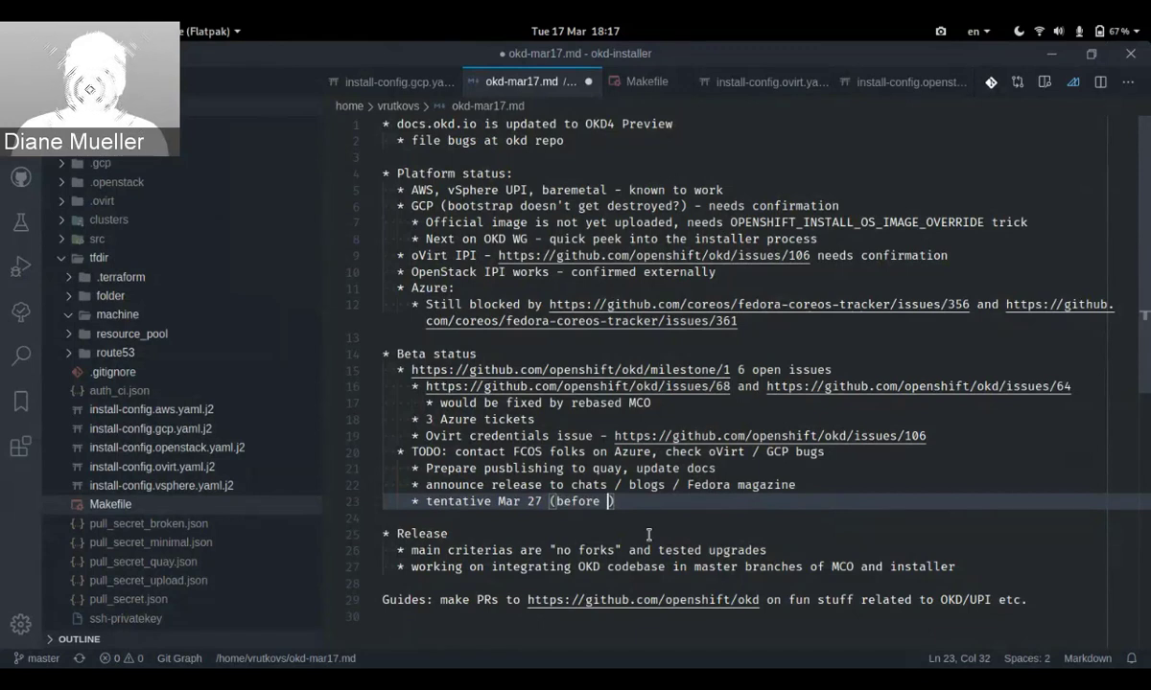
pyautogui.write('KubeCon')
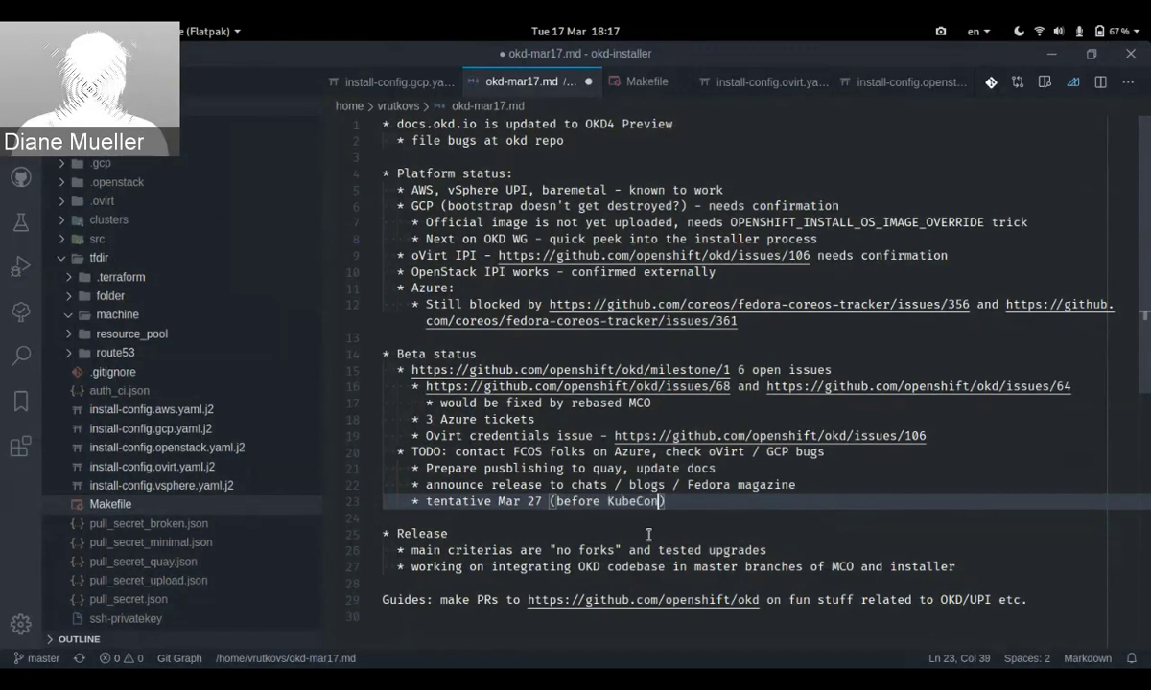
pyautogui.write(' EU a')
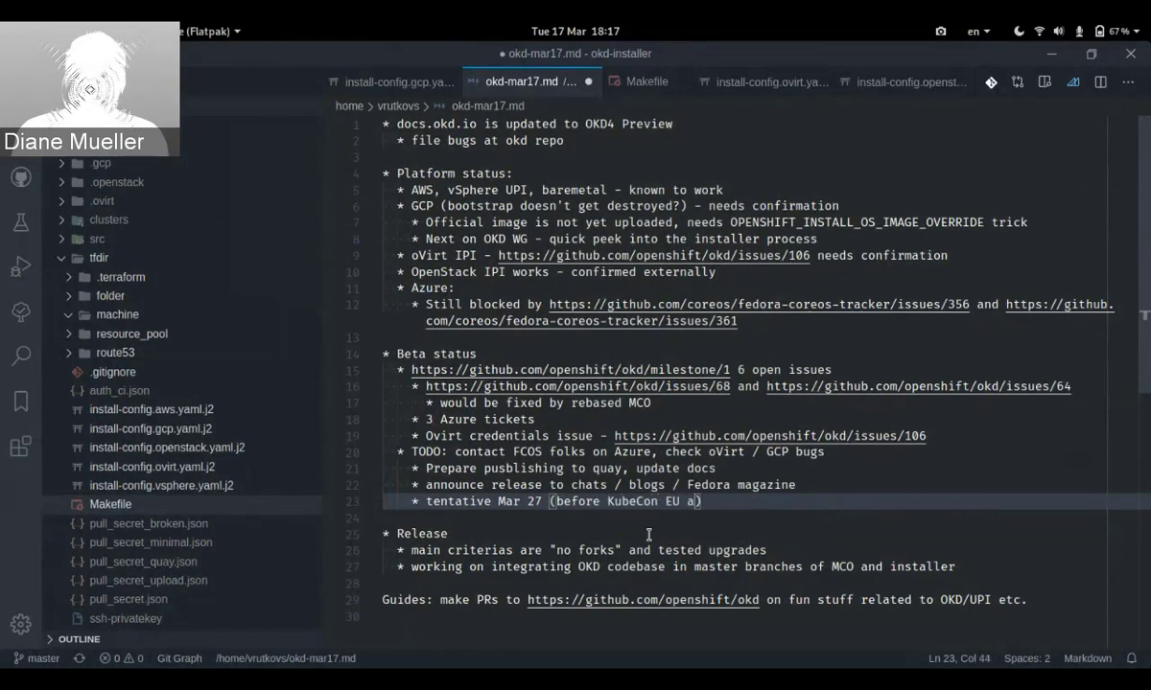
pyautogui.write('s plann')
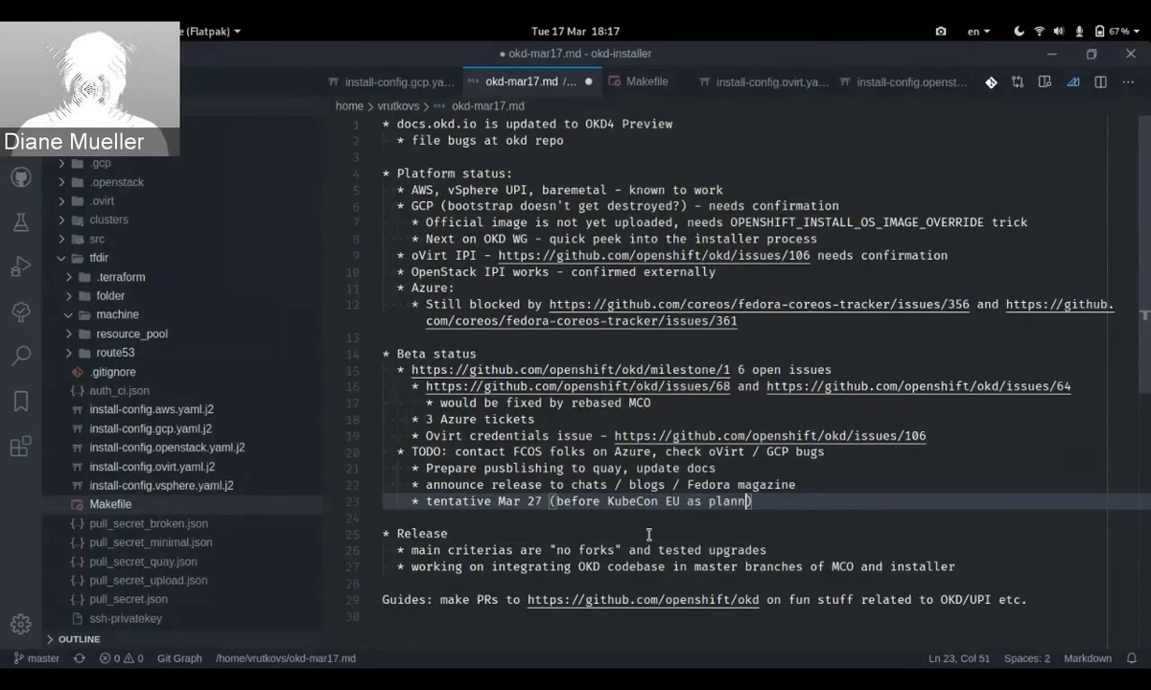
pyautogui.write('ed :')
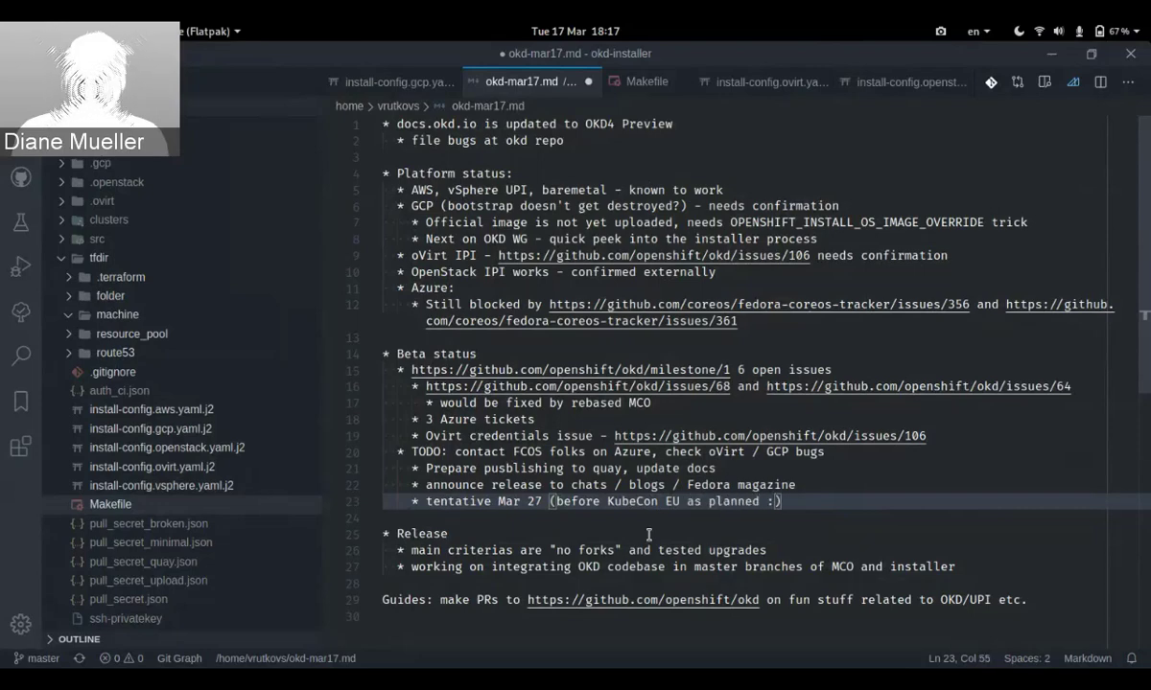
pyautogui.hotkey('ctrl', 's')
# Show the Blue Jeans meeting window during the discussion and bring the okd-mar17.md notes back up
pyautogui.hotkey('alt', 'Tab')
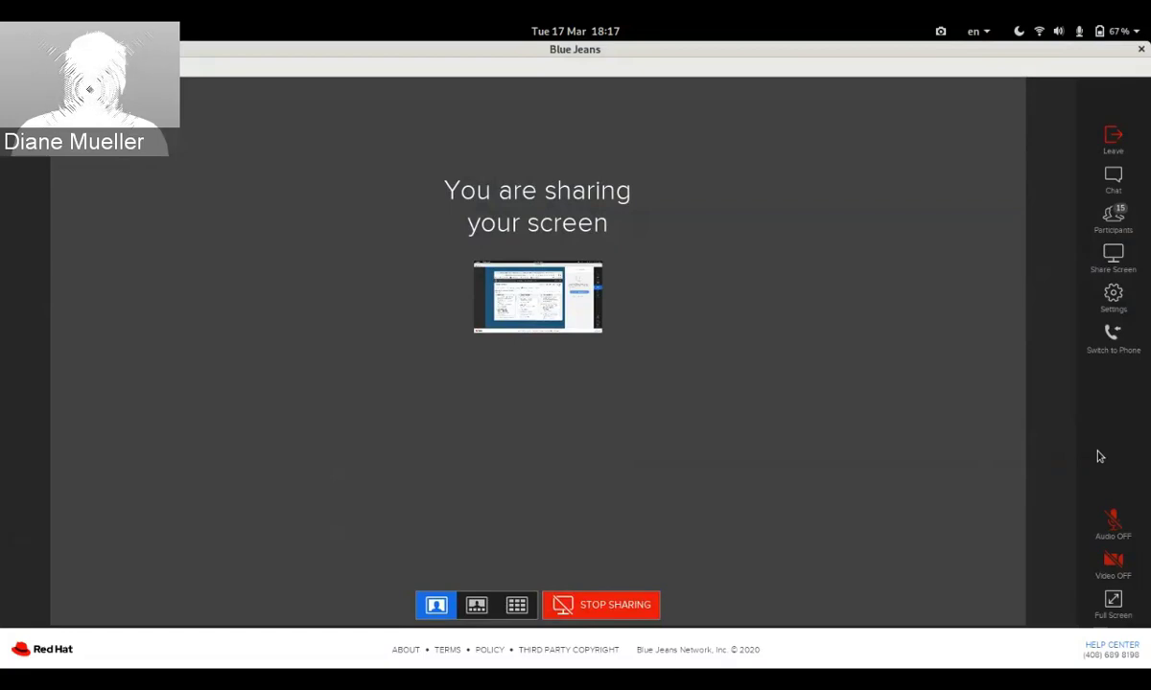
pyautogui.hotkey('alt', 'Tab')
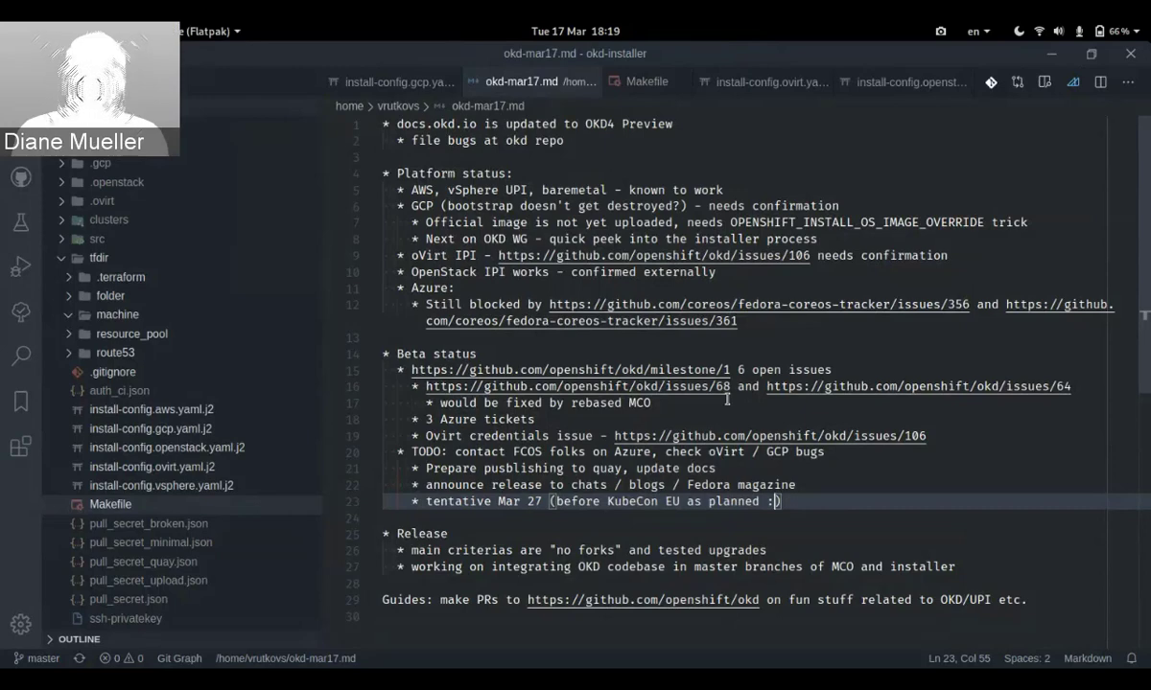
# Unmute the microphone in the Blue Jeans meeting and switch to the OKD Working Group Meeting Notes in Firefox
pyautogui.press('super+Page_Down')
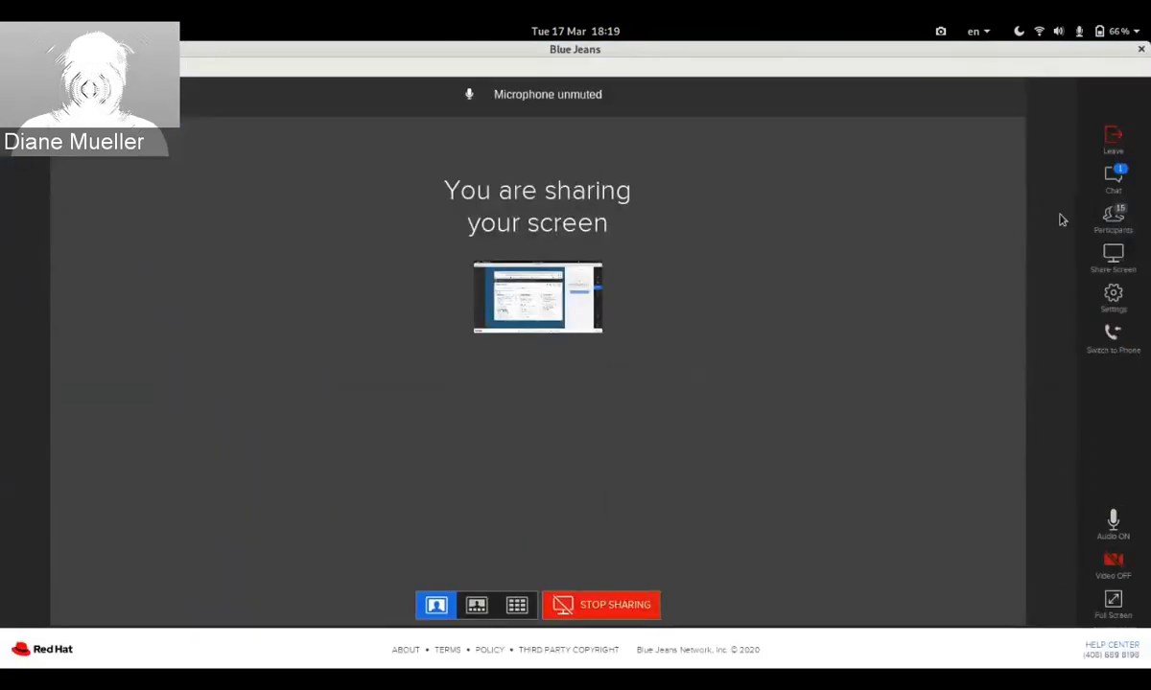
pyautogui.hotkey('alt', 'Tab')
pyautogui.hotkey('alt', 'Tab')
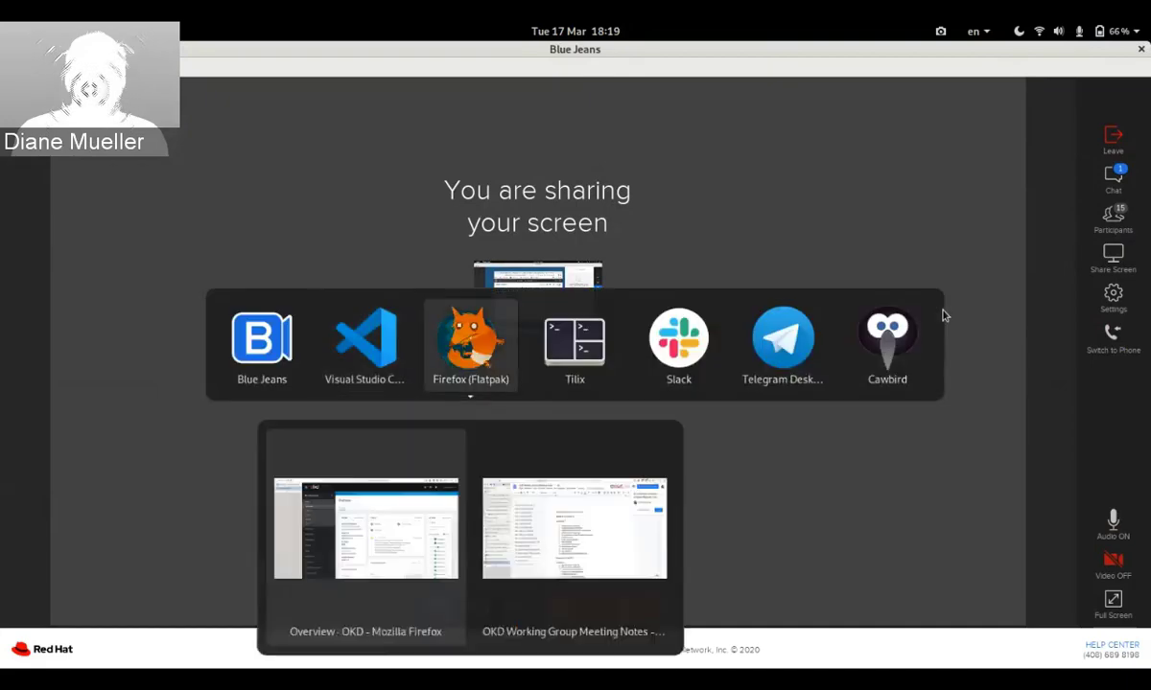
pyautogui.hotkey('alt', '`')
pyautogui.hotkey('alt', 'Tab')
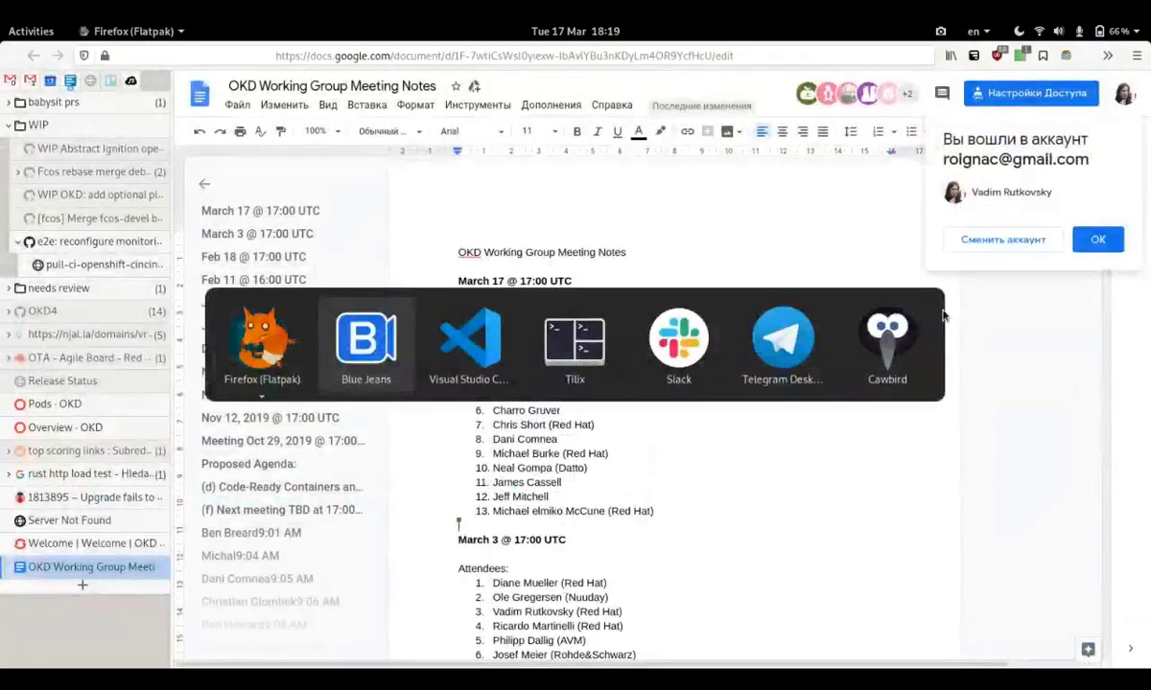
pyautogui.hotkey('alt', 'shift', 'Tab')
pyautogui.hotkey('alt', '`')
pyautogui.hotkey('alt', 'shift', '`')
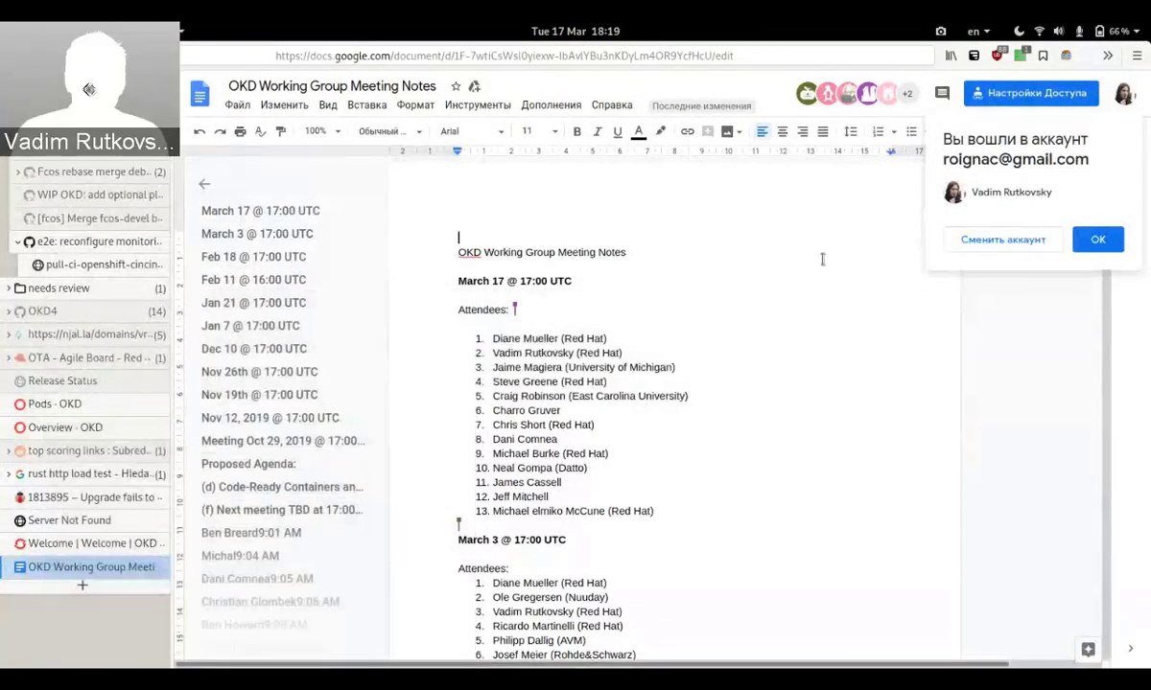
# Switch from the OKD console overview to the "OKD install on GCP" screenshot tour and advance to the Goals slide
pyautogui.hotkey('alt', '`')
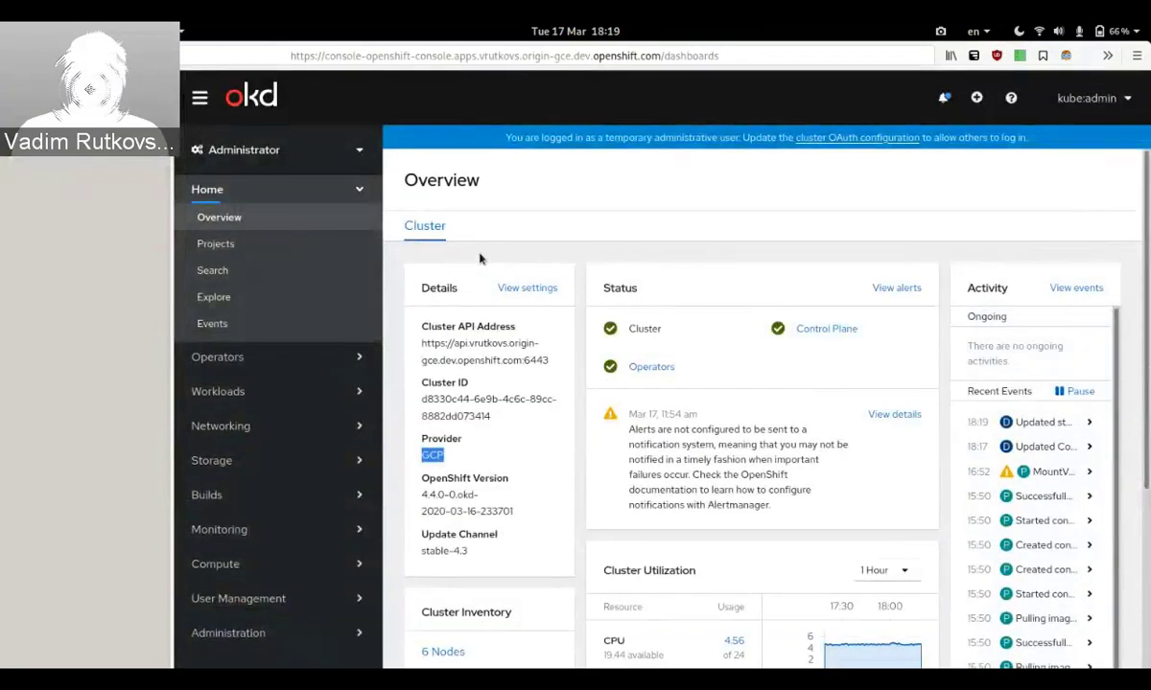
pyautogui.click(428, 214)
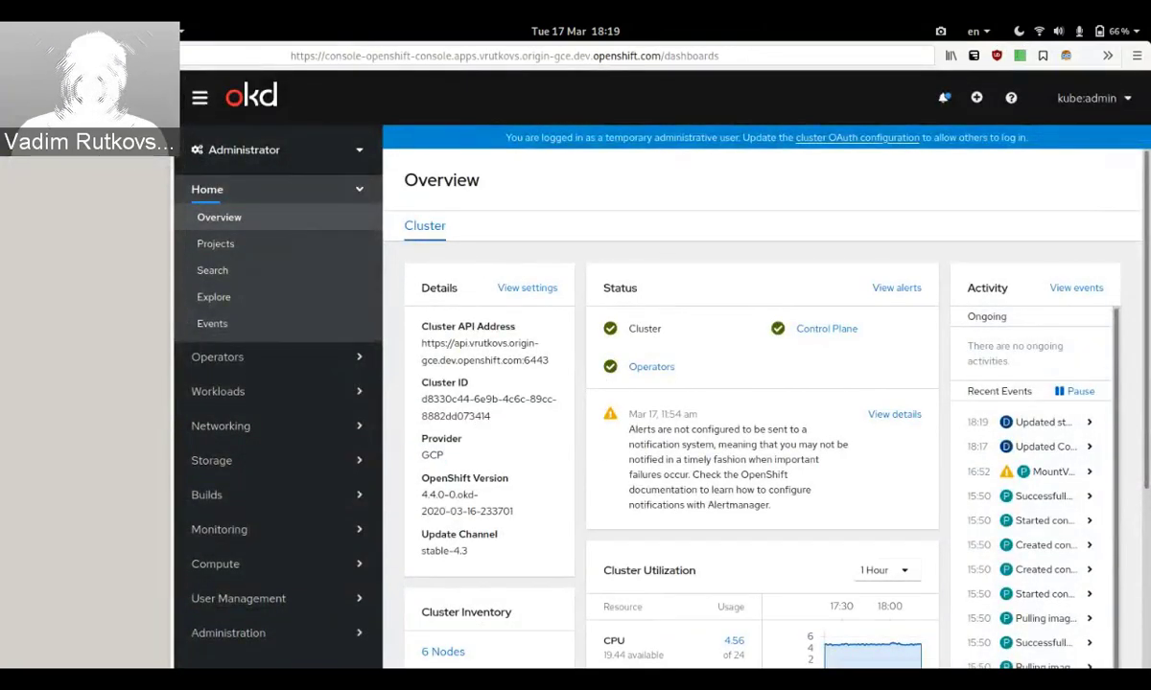
pyautogui.hotkey('alt', '`')
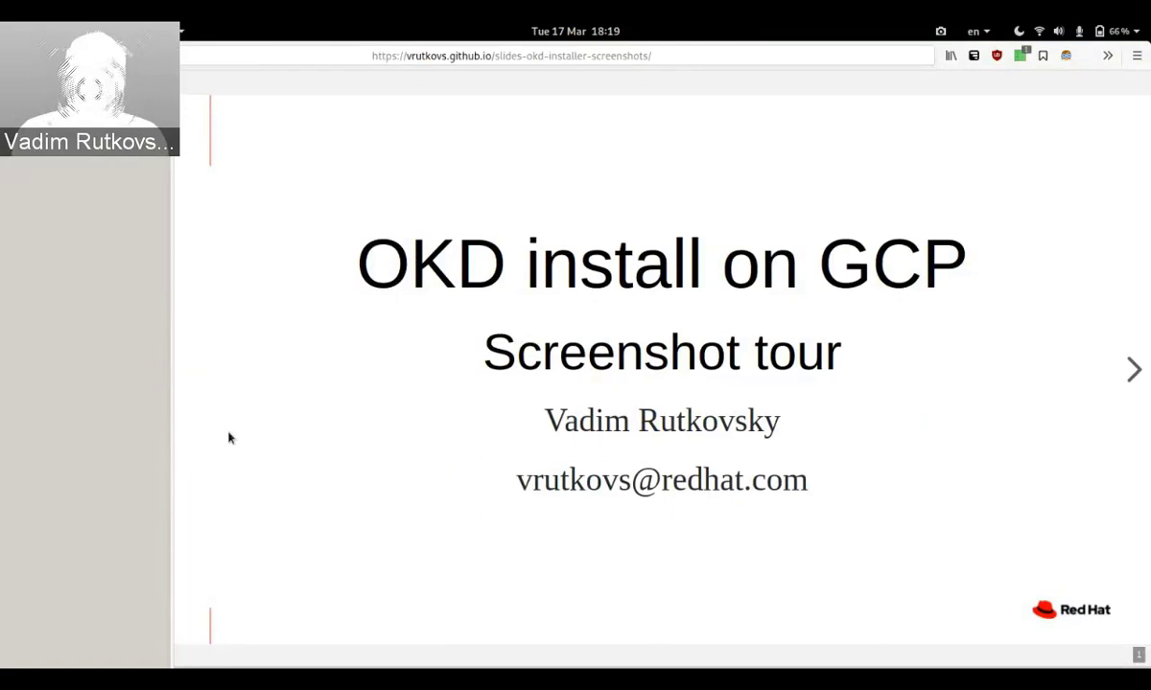
pyautogui.press('Right')
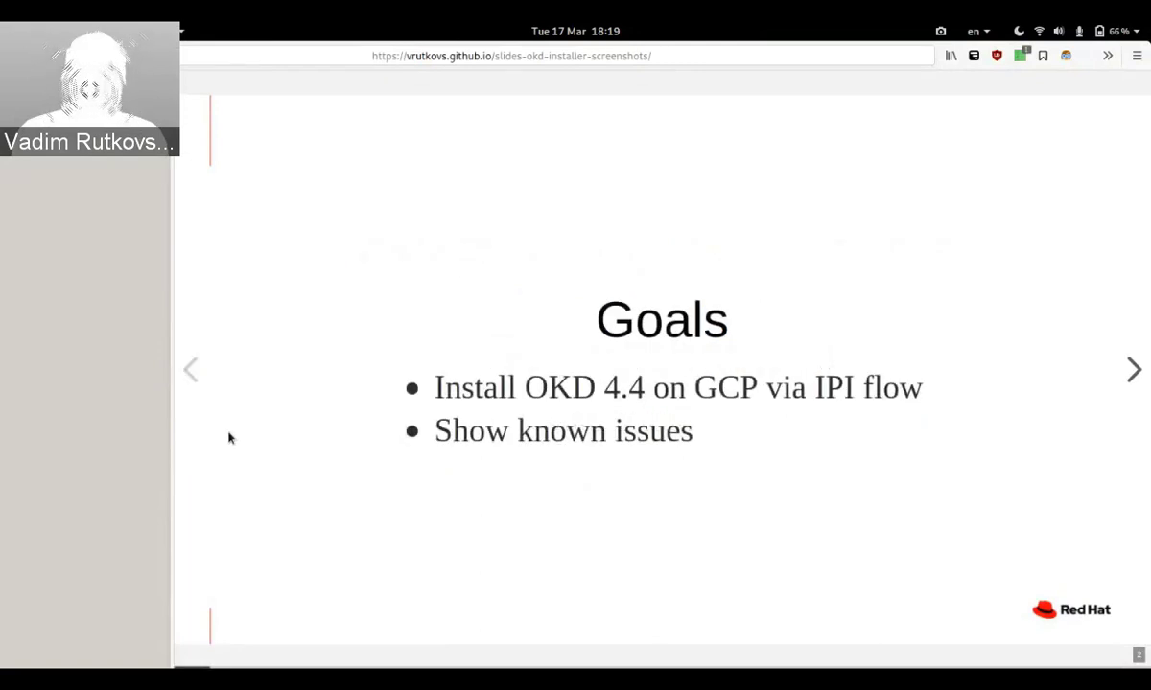